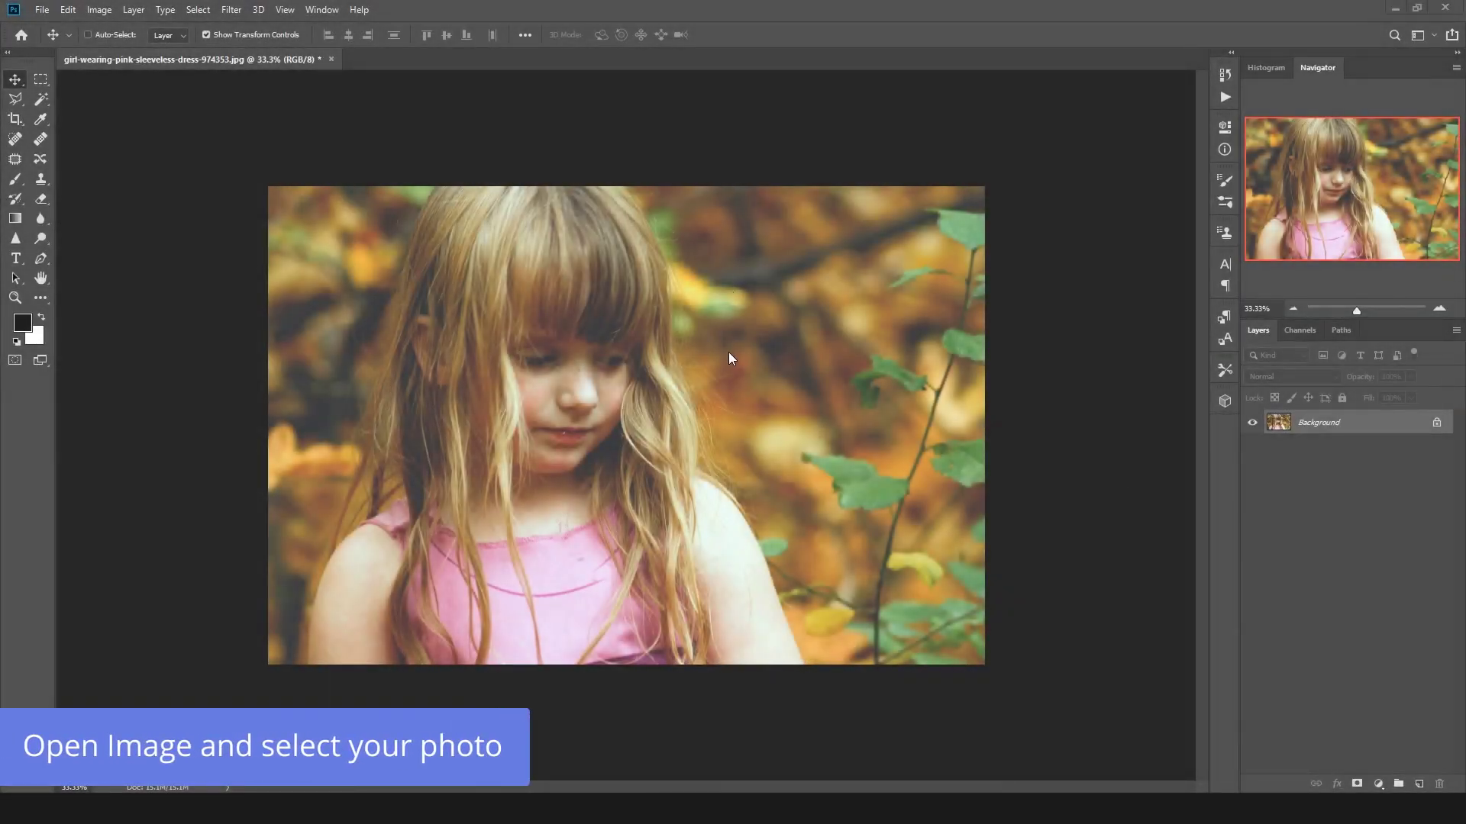
Drag palm leaf image 03 onto the portrait as a layer and move it toward the lower right
scroll(867, 493, "down", 2)
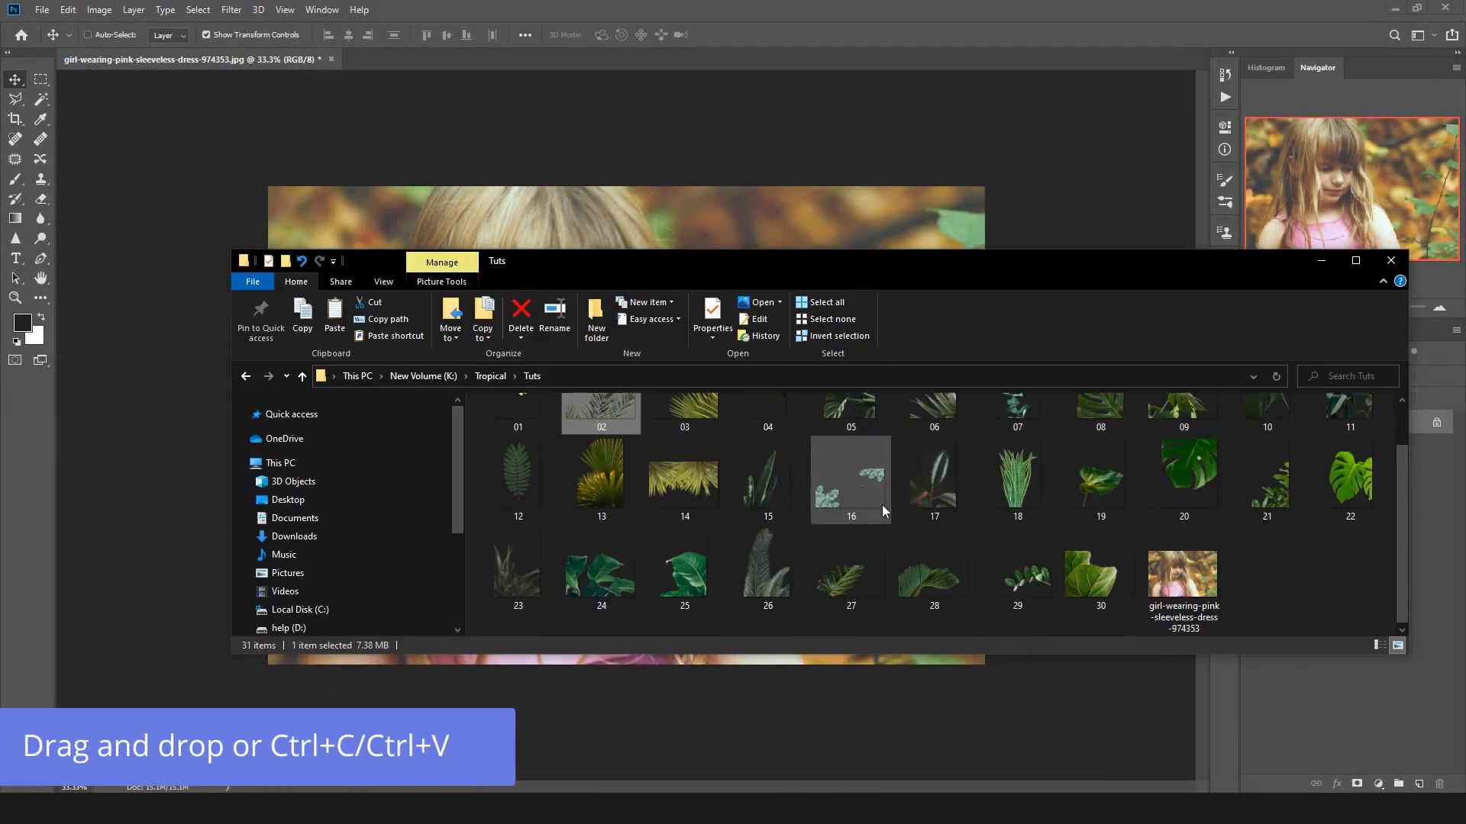
scroll(1266, 526, "up", 1)
left_click_drag(685, 458, 704, 227)
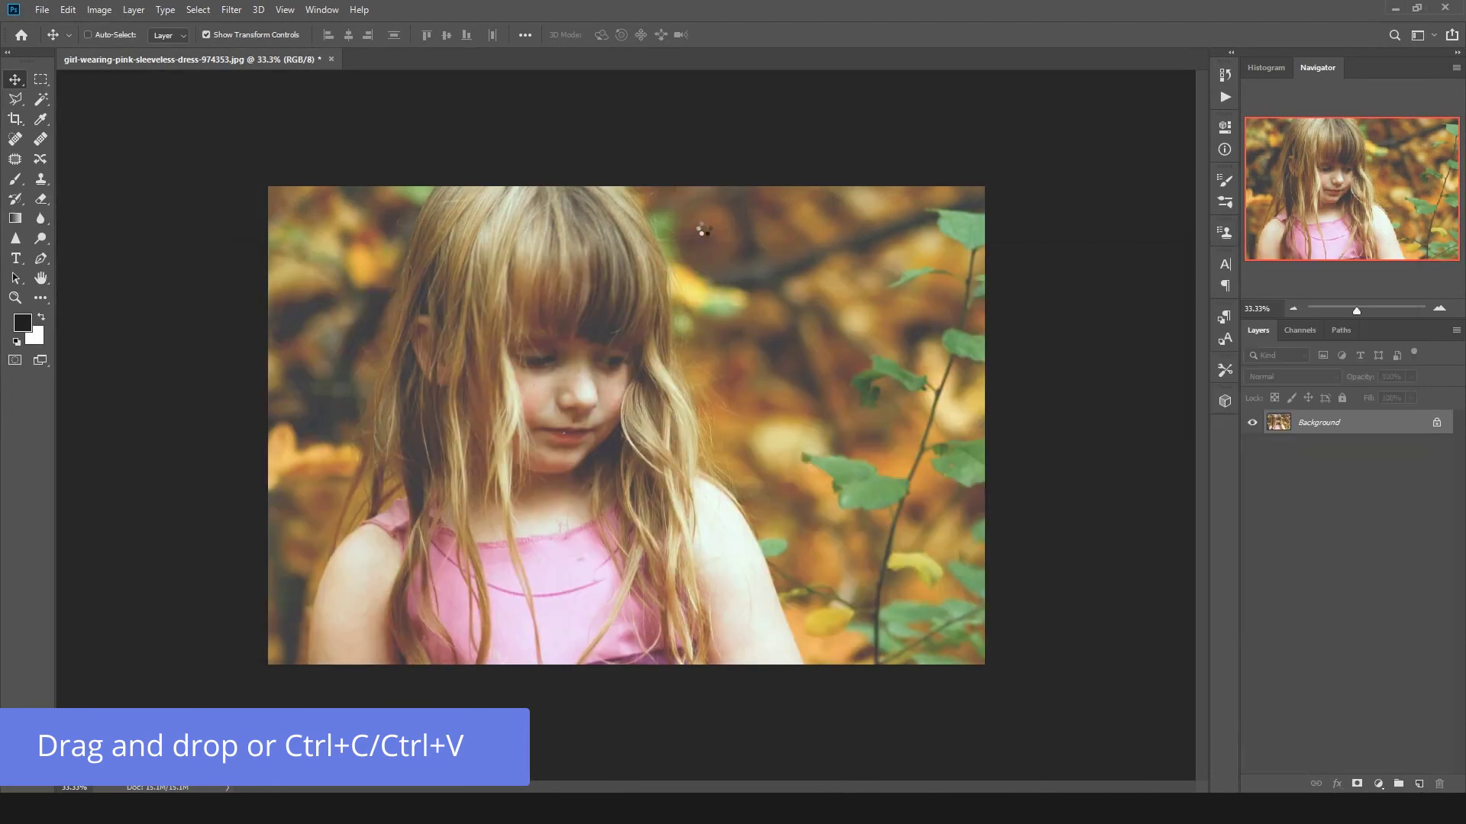
left_click_drag(728, 427, 947, 581)
Scale the palm leaves up over the girl's lower right and commit the transform
mouse_move(708, 482)
left_mouse_down()
mouse_move(522, 374)
mouse_move(248, 285)
left_mouse_up()
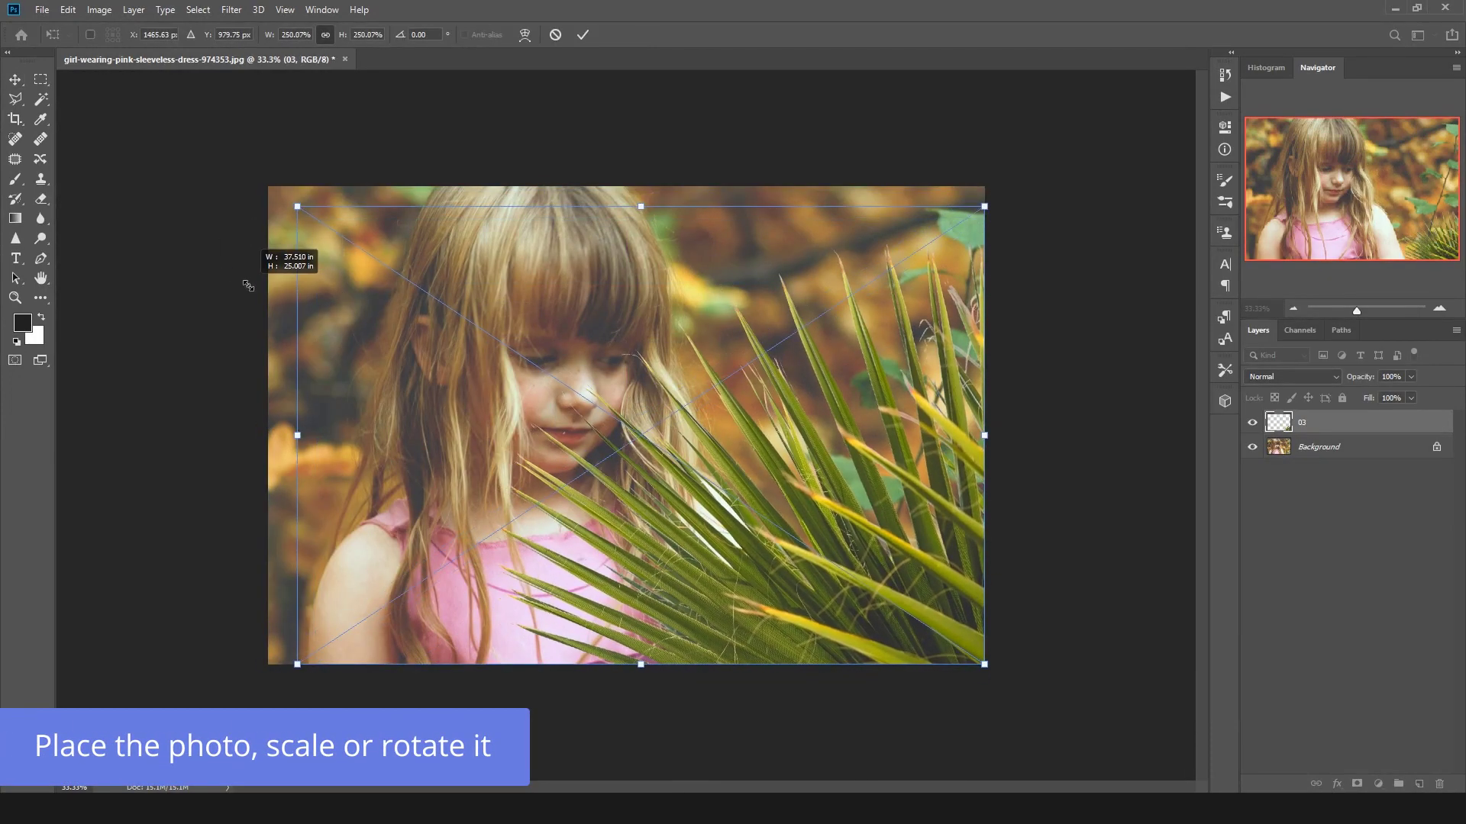
key("Return")
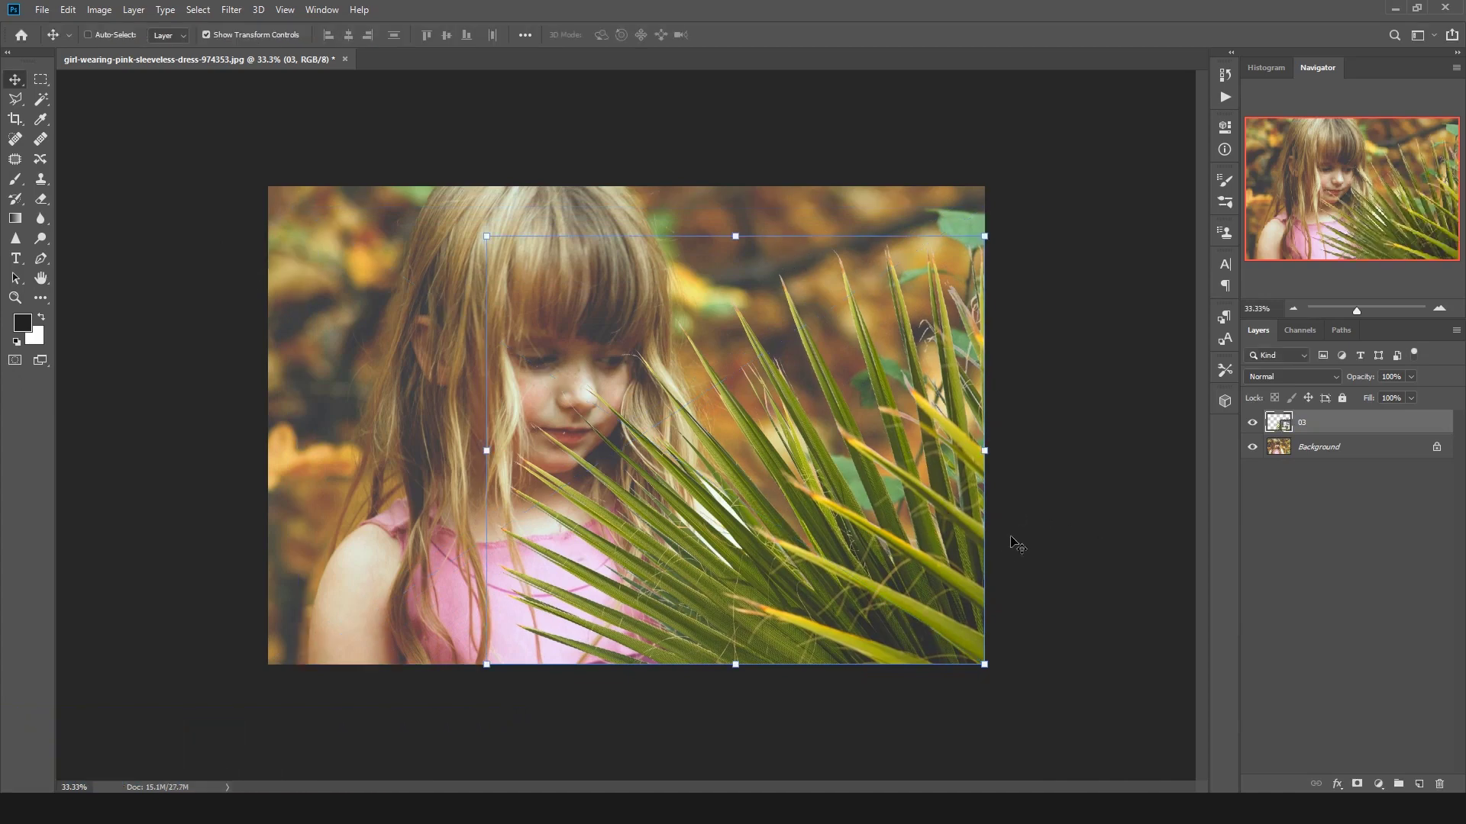
left_click(231, 9)
mouse_move(240, 183)
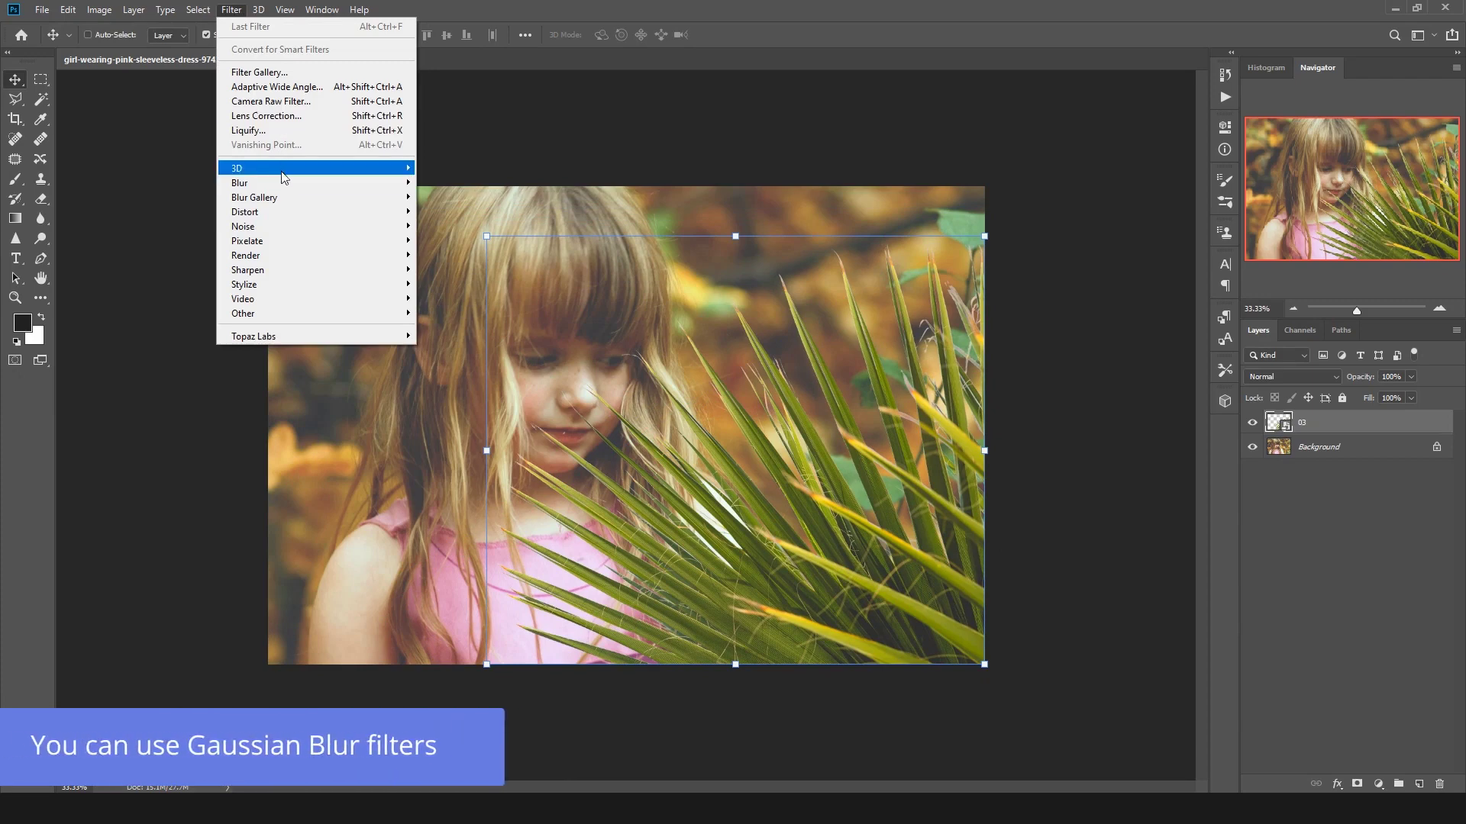
Apply a 4.4-pixel Gaussian Blur smart filter to the palm leaf layer
left_click(456, 240)
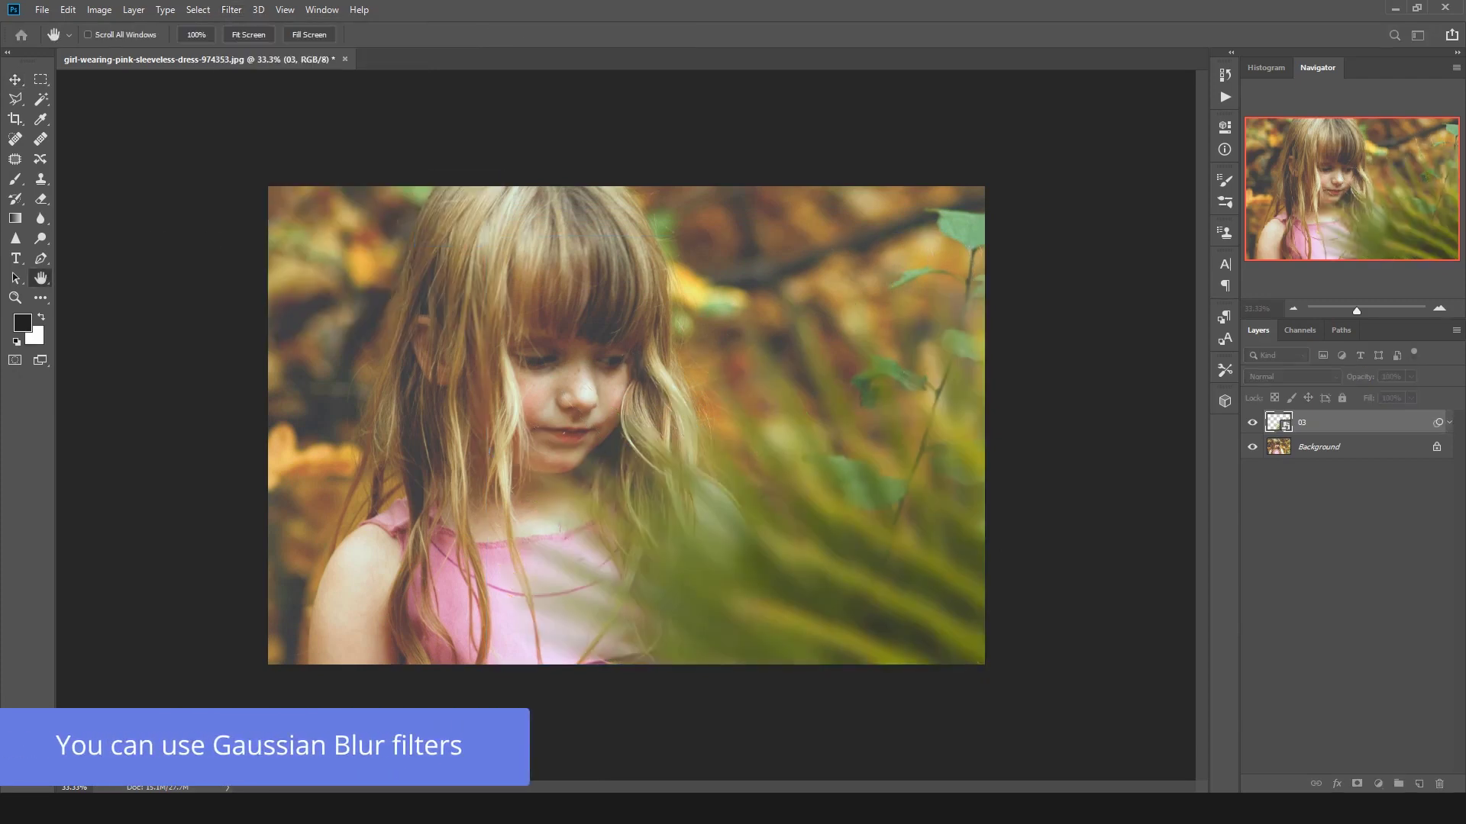
left_click_drag(246, 546, 208, 548)
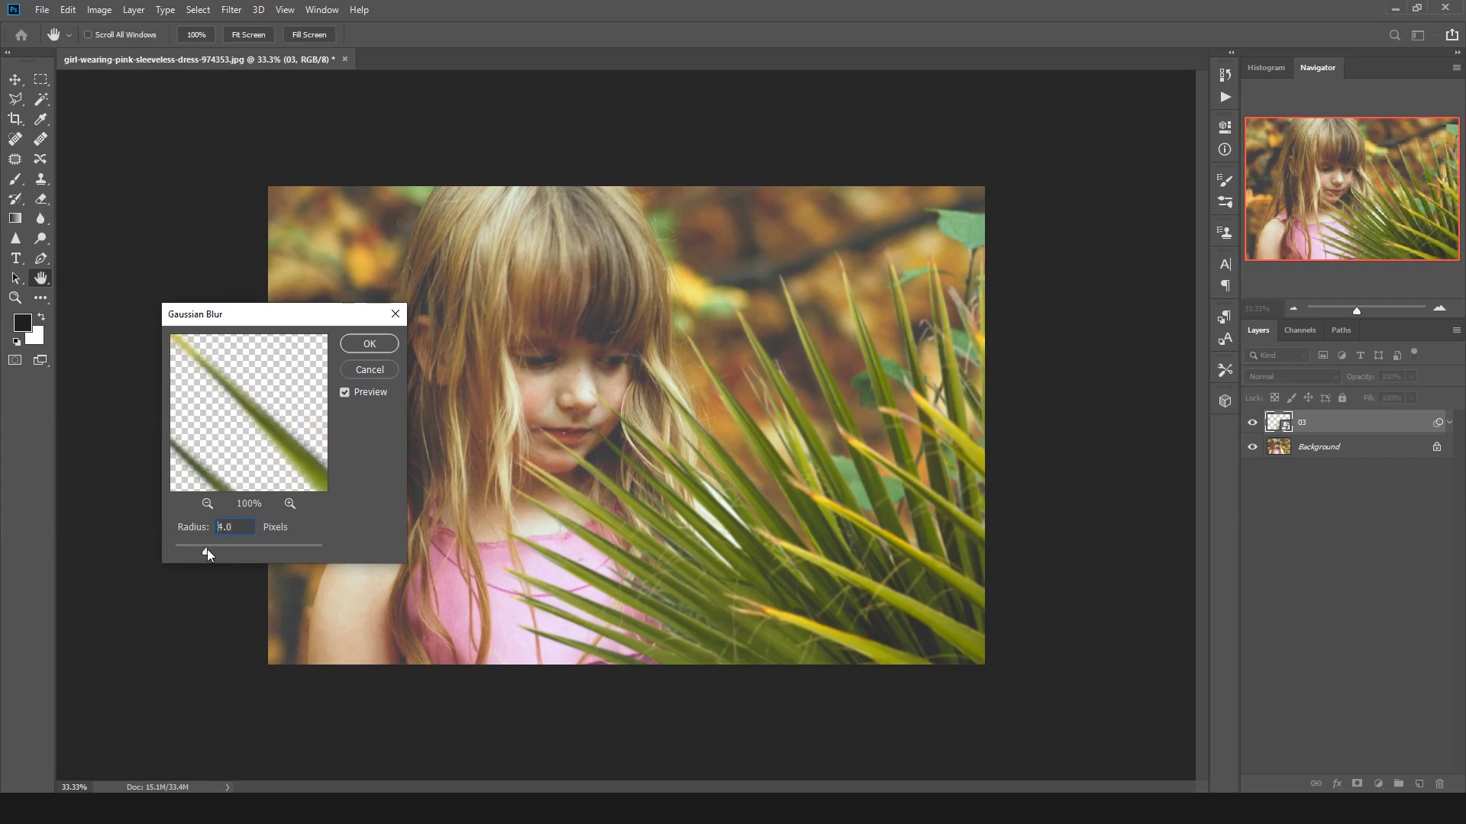
key("Return")
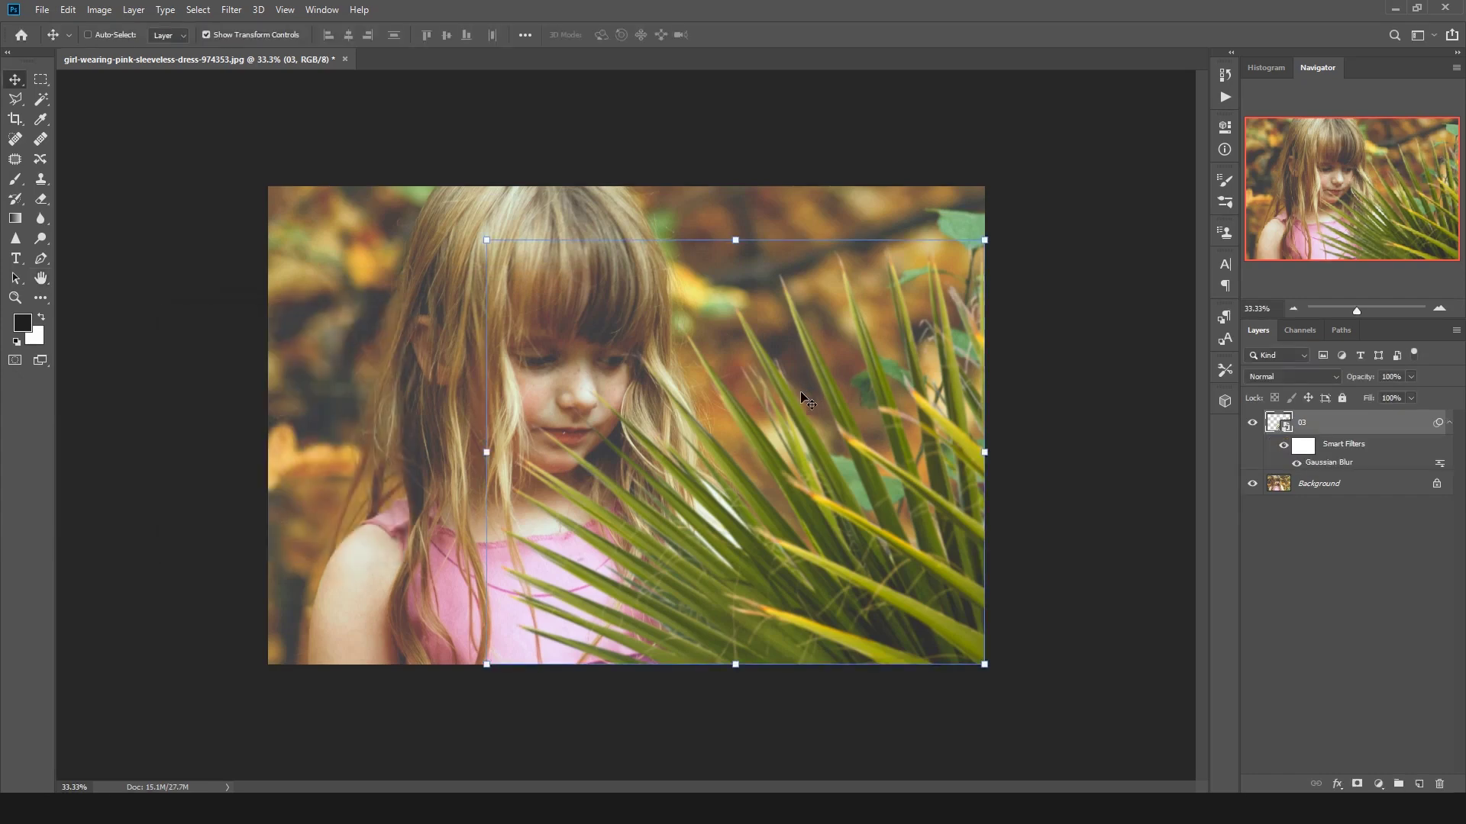
left_click(316, 10)
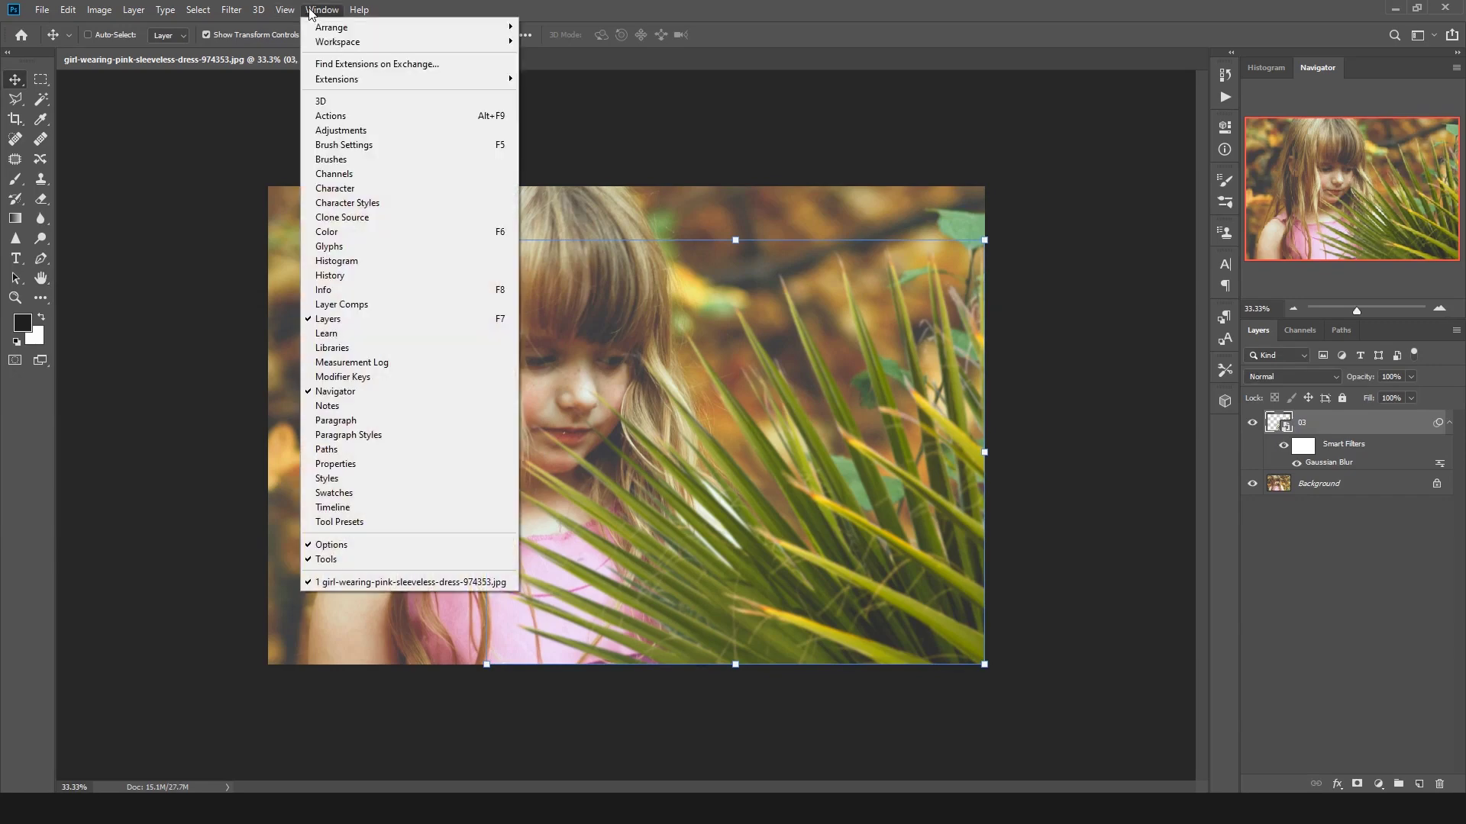
In Camera Raw, warm the palms: Temperature +38, Tint +27, lower Vibrance, Oranges -28 and Yellows -26 hue
left_click(272, 105)
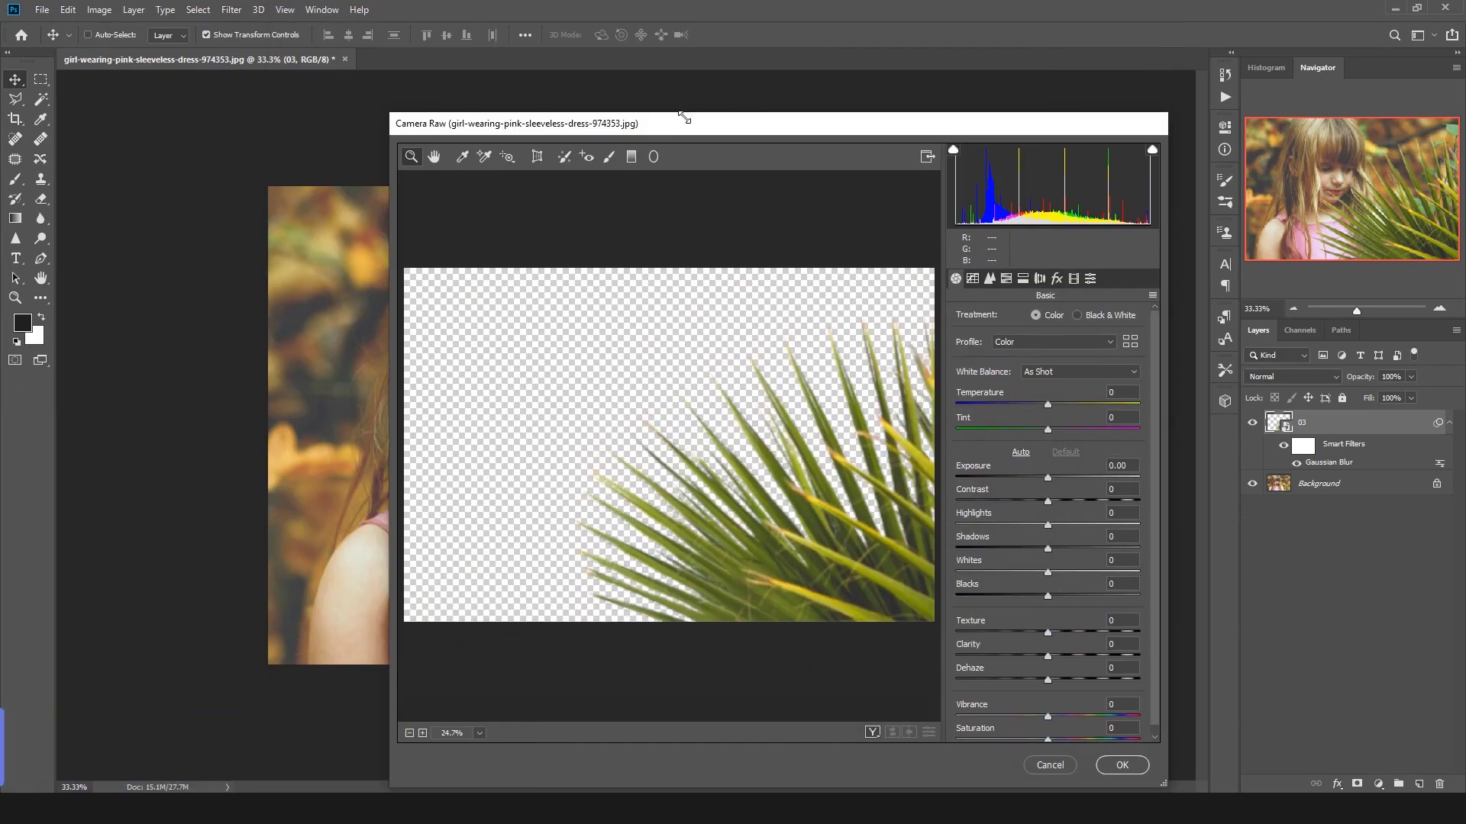
left_click_drag(683, 117, 928, 71)
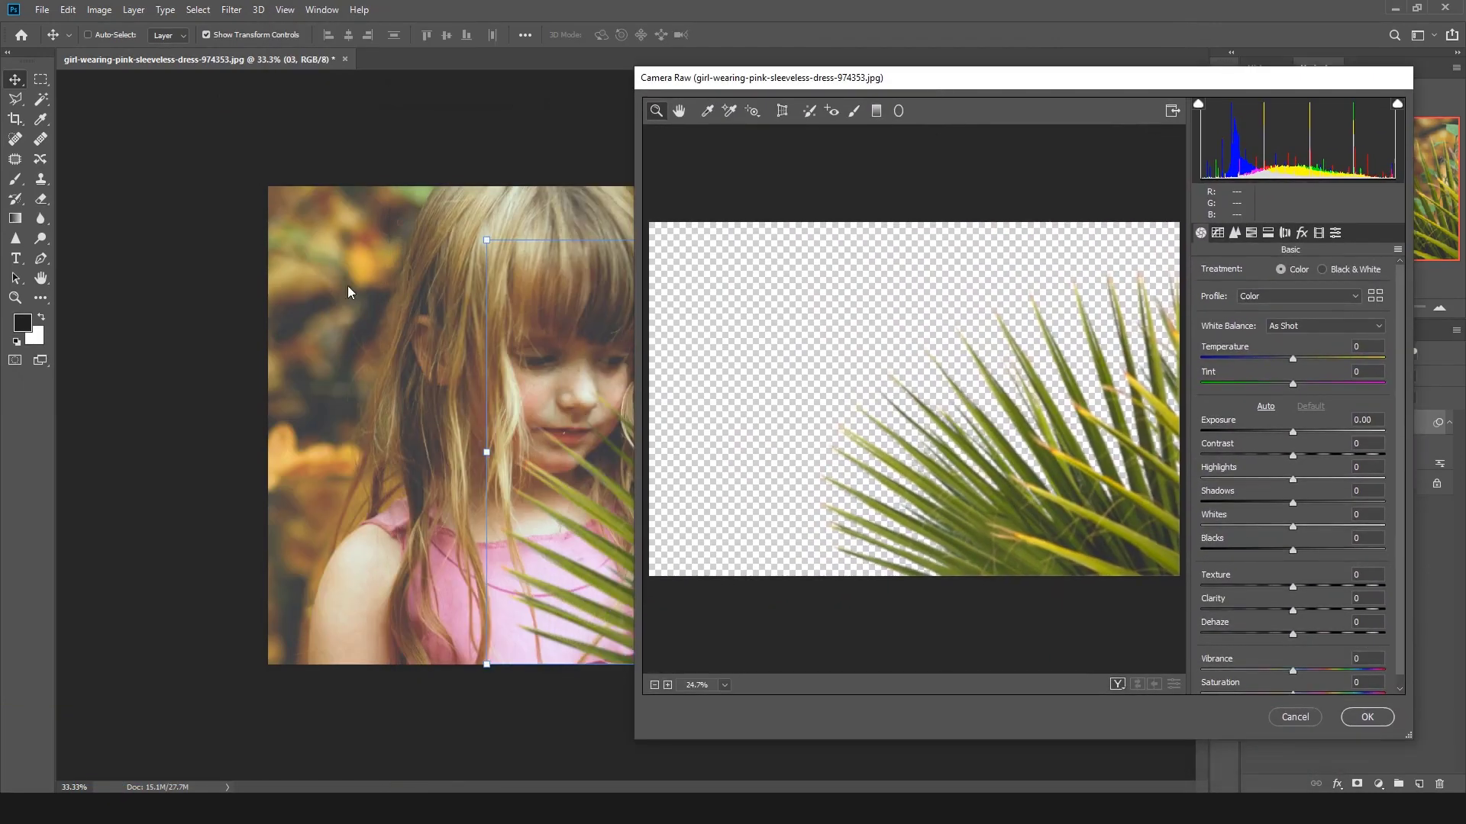
mouse_move(1294, 359)
left_mouse_down()
mouse_move(1317, 359)
mouse_move(1317, 384)
mouse_move(1328, 359)
left_mouse_up()
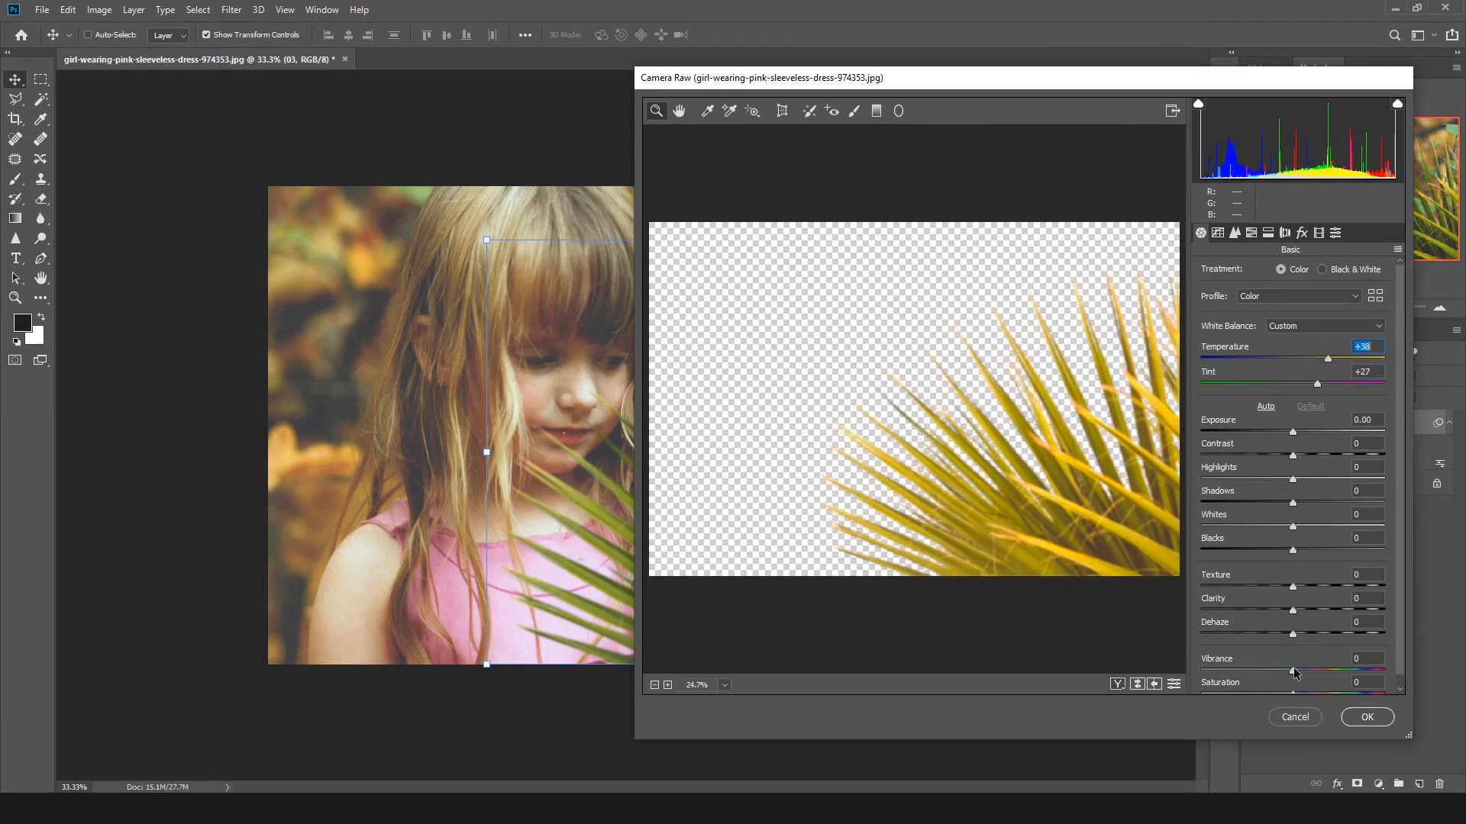
left_click_drag(1293, 670, 1272, 670)
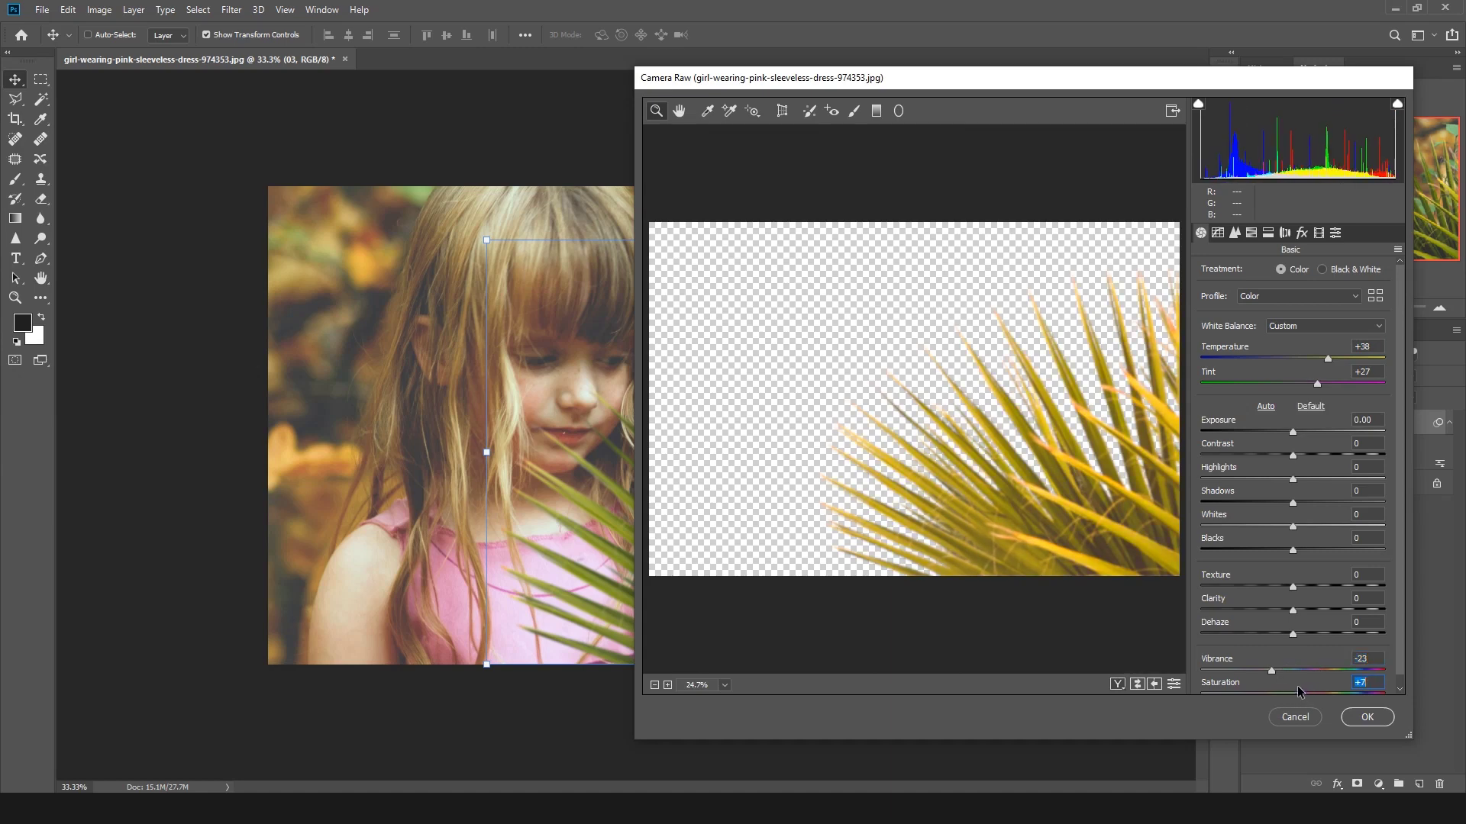
left_click(1252, 233)
mouse_move(1296, 357)
left_mouse_down()
mouse_move(1270, 352)
mouse_move(1289, 379)
mouse_move(1276, 381)
left_mouse_up()
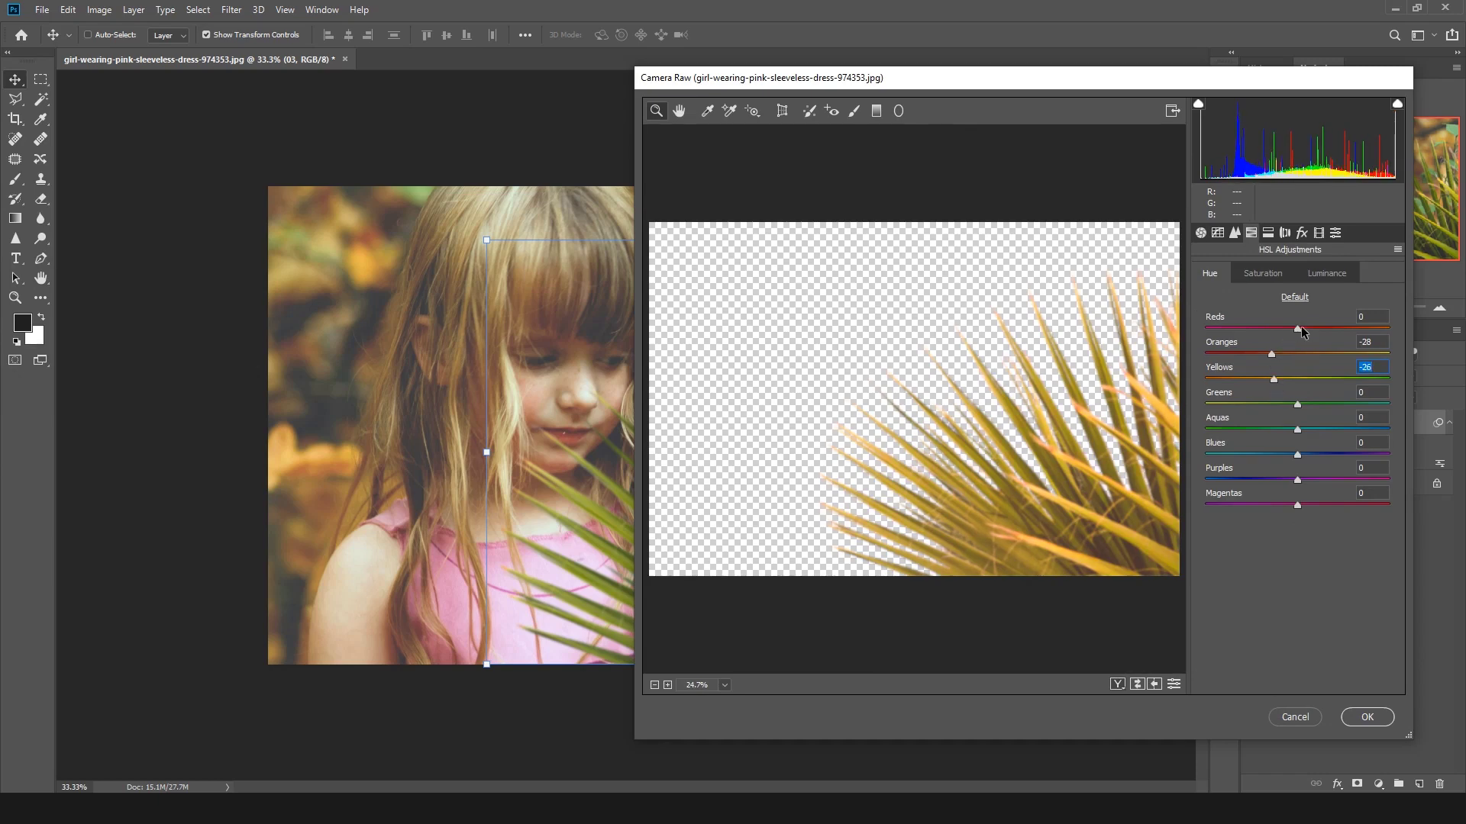
Boost the palms' Oranges and Yellows saturation, set Yellows luminance +18, and apply Camera Raw
left_click(1277, 274)
left_click(1299, 355)
mouse_move(1299, 355)
left_mouse_down()
mouse_move(1339, 355)
mouse_move(1271, 405)
left_mouse_up()
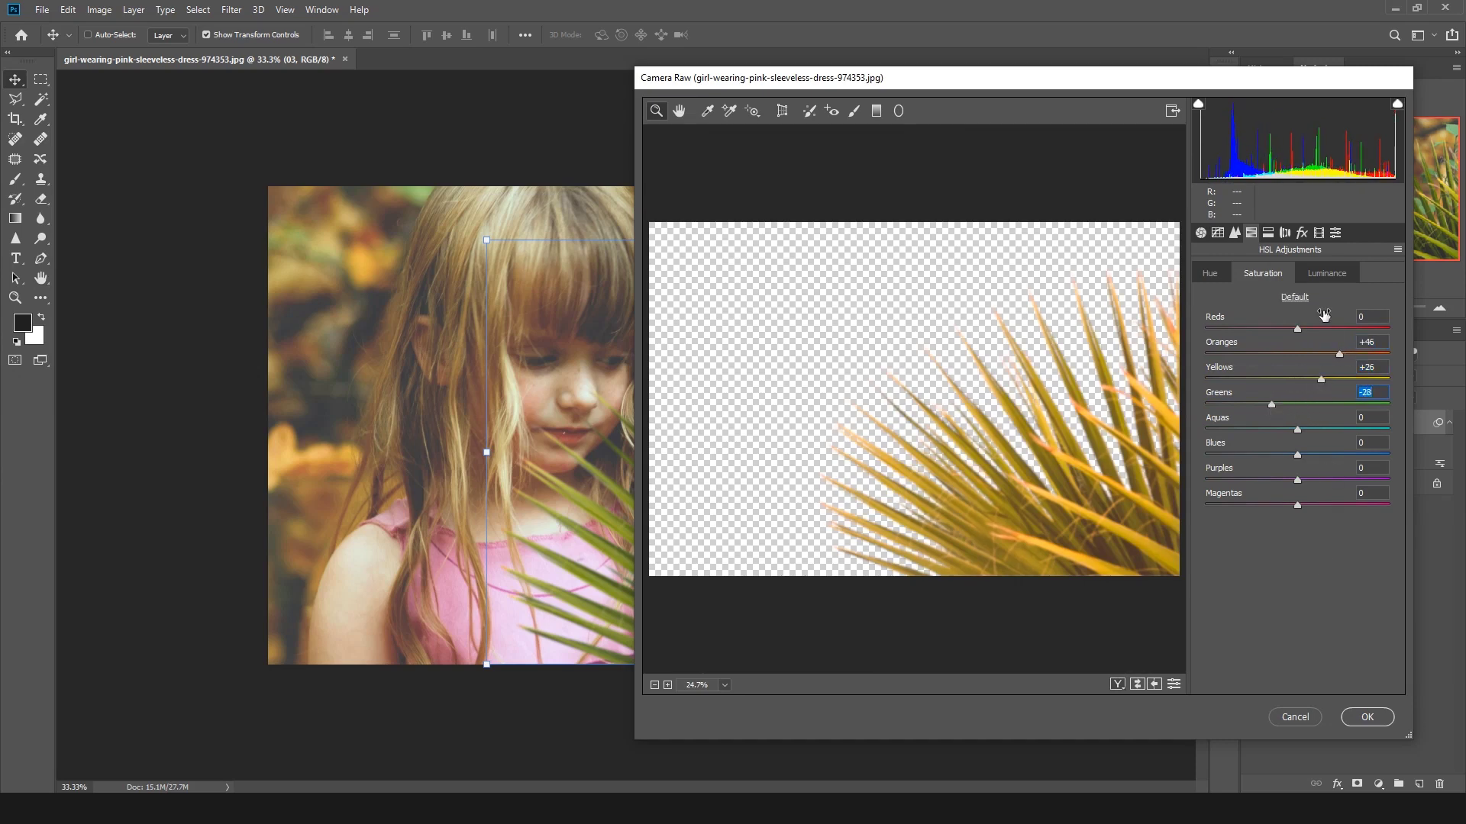
left_click(1328, 275)
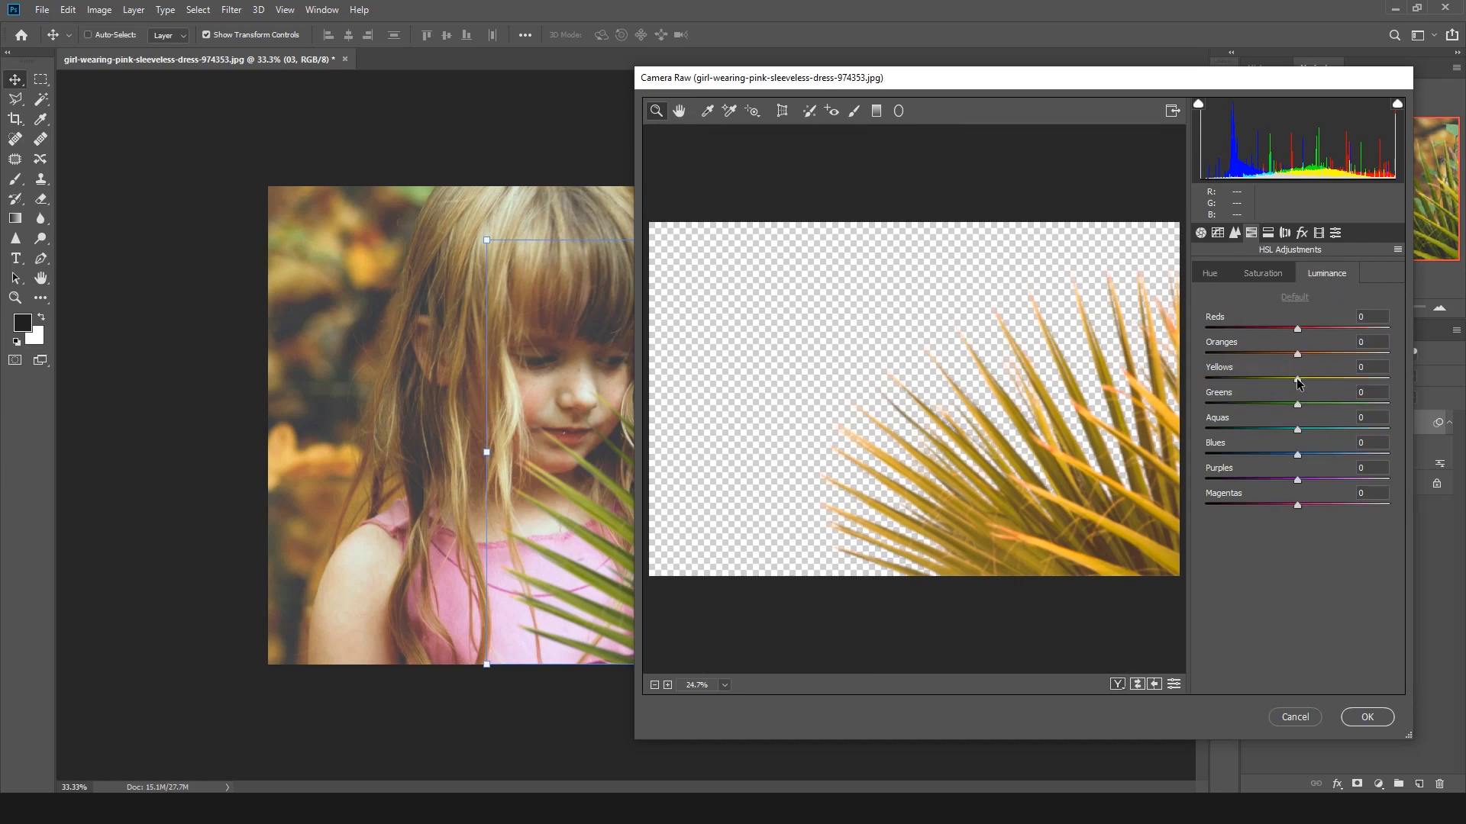
mouse_move(1298, 356)
left_mouse_down()
mouse_move(1276, 356)
mouse_move(1308, 330)
left_mouse_up()
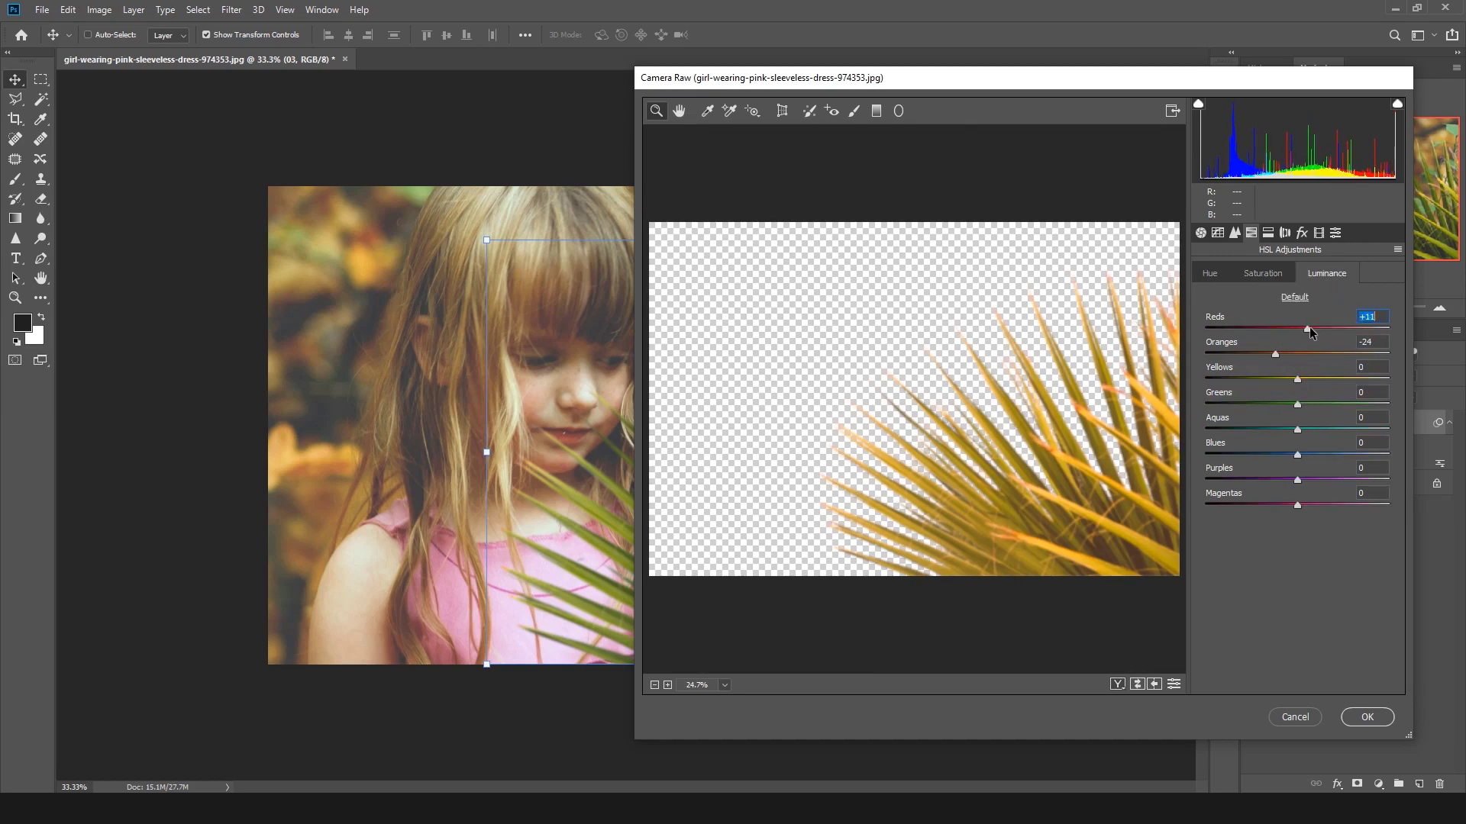
left_click_drag(1298, 379, 1314, 380)
left_click(1367, 717)
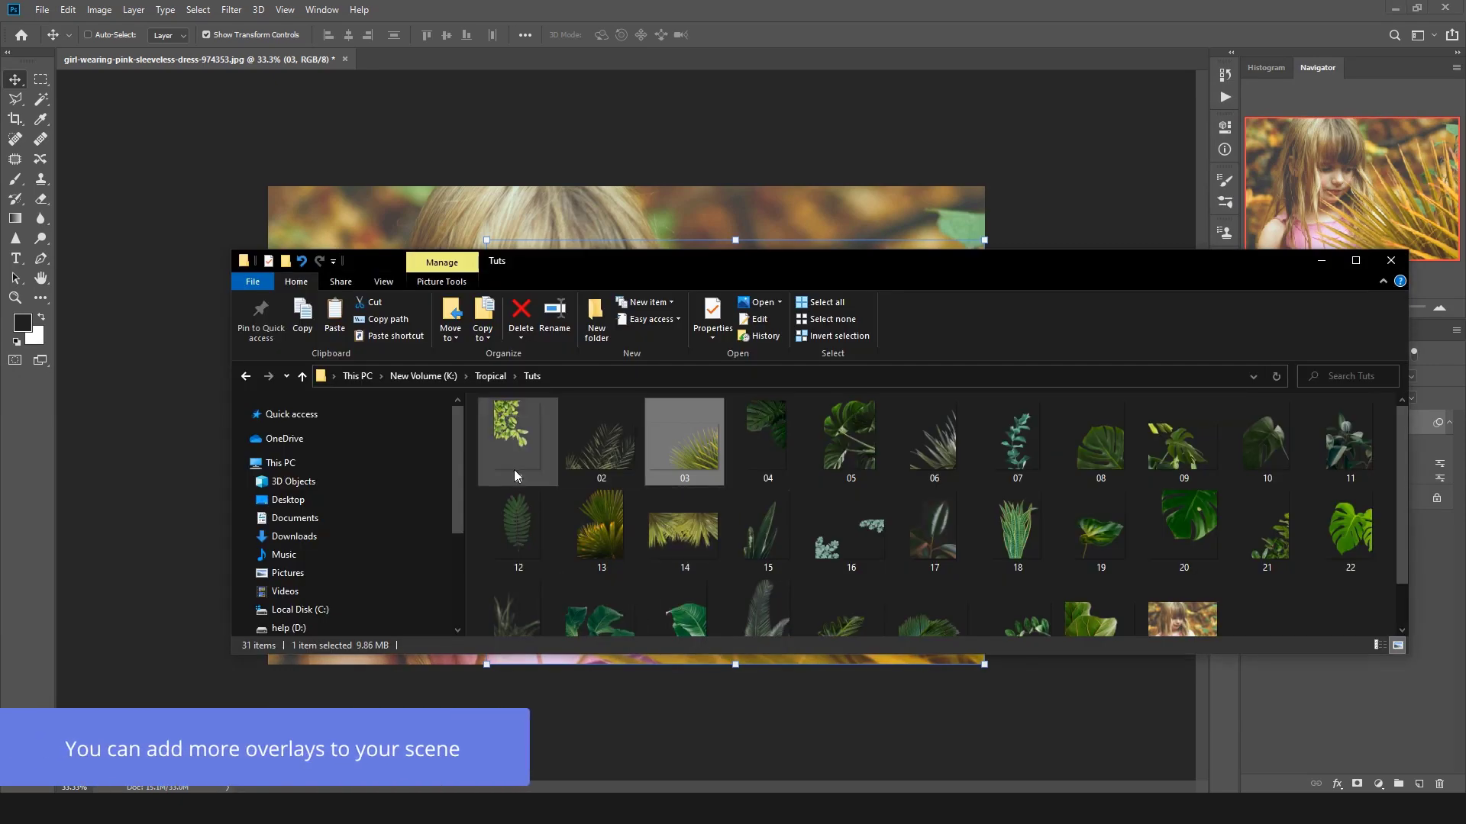
Place leaf image 01 in the top-left corner, enlarged to about 137%
left_click(515, 471)
left_click_drag(519, 490, 425, 203)
left_click_drag(634, 386, 377, 301)
left_click_drag(459, 460, 517, 561)
key("Return")
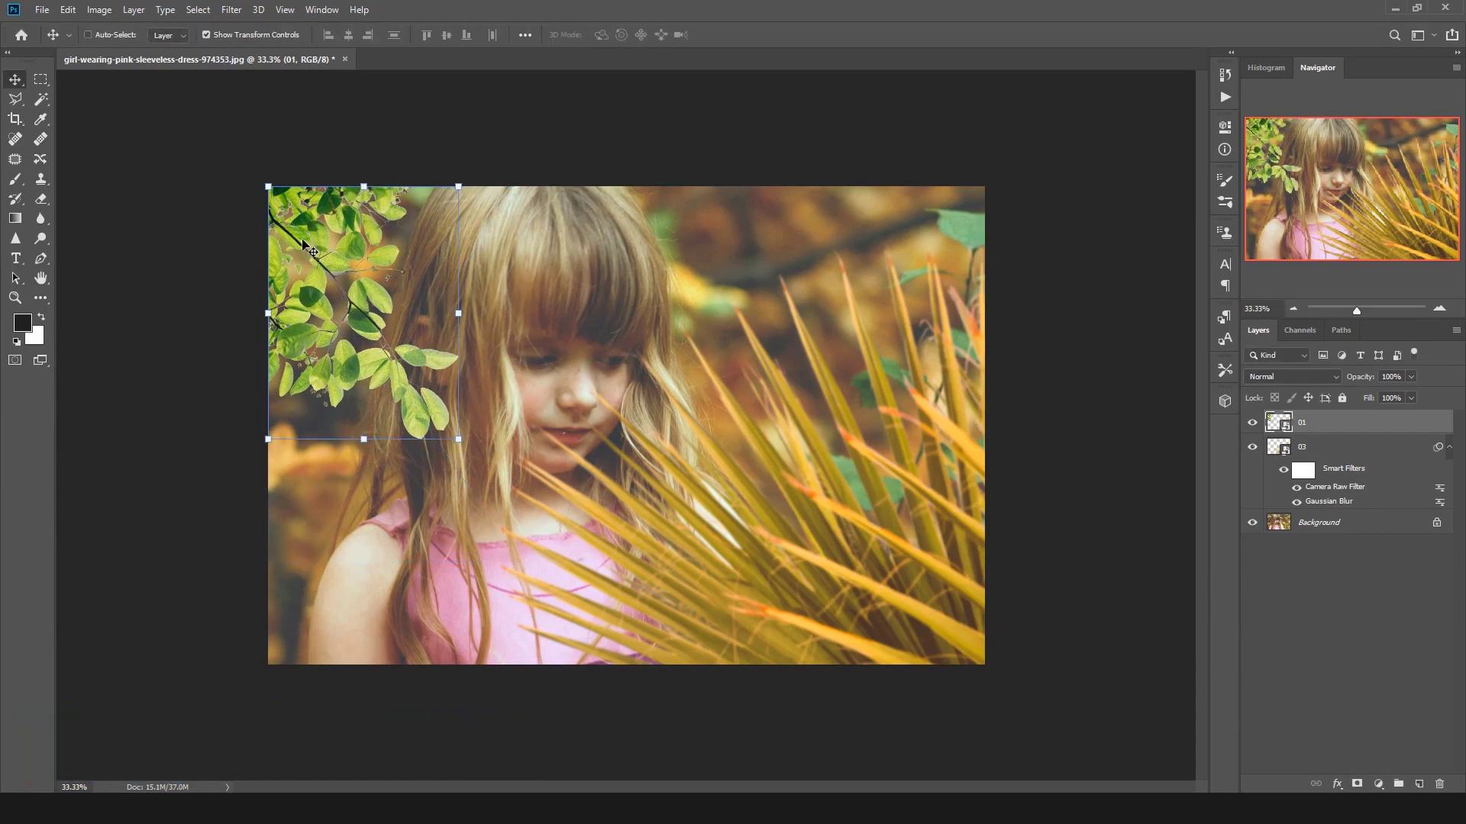
Darken the leaf layer's midtones slightly with a Curves adjustment
left_click(68, 10)
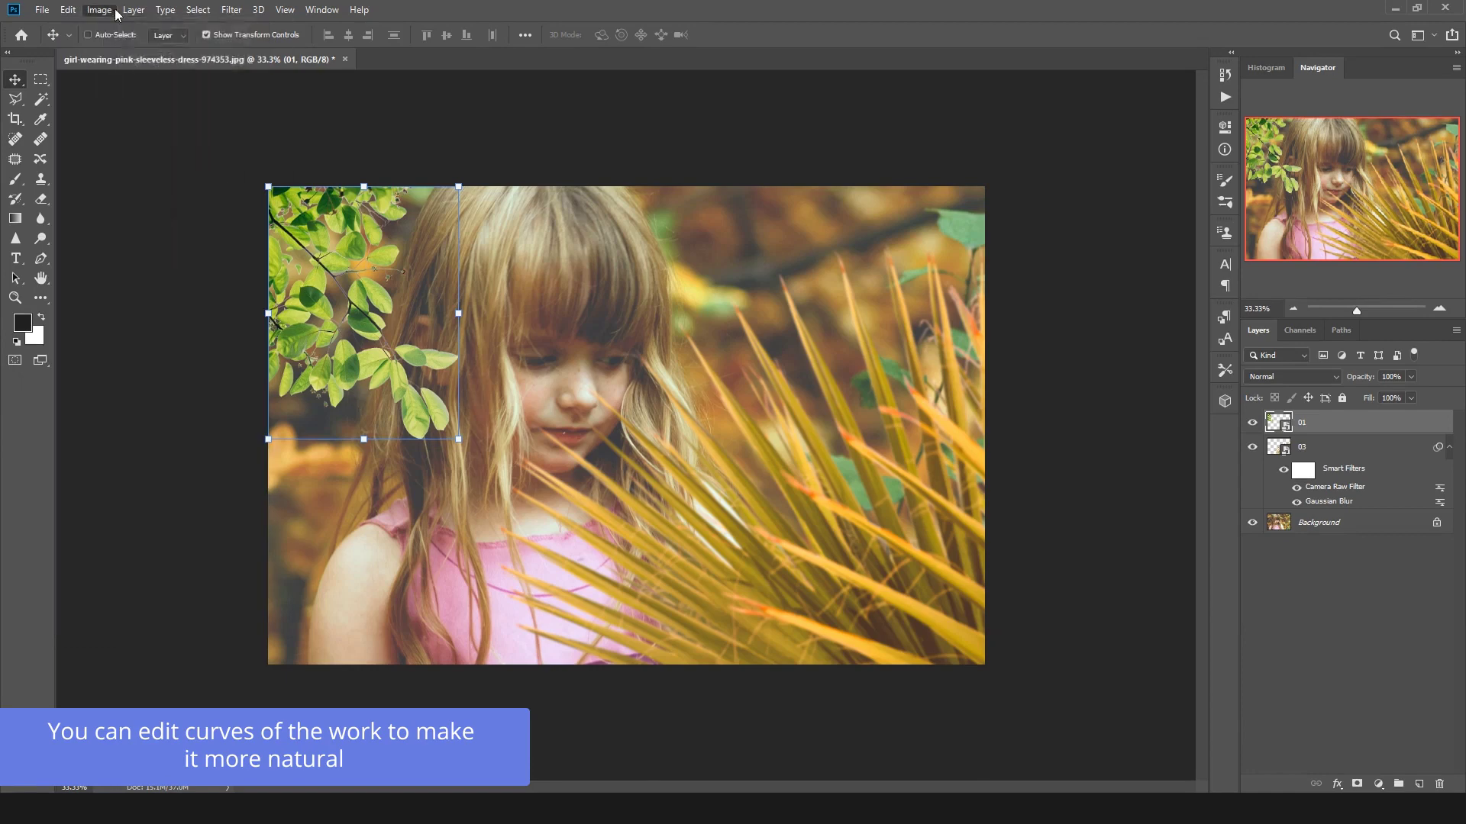
mouse_move(123, 49)
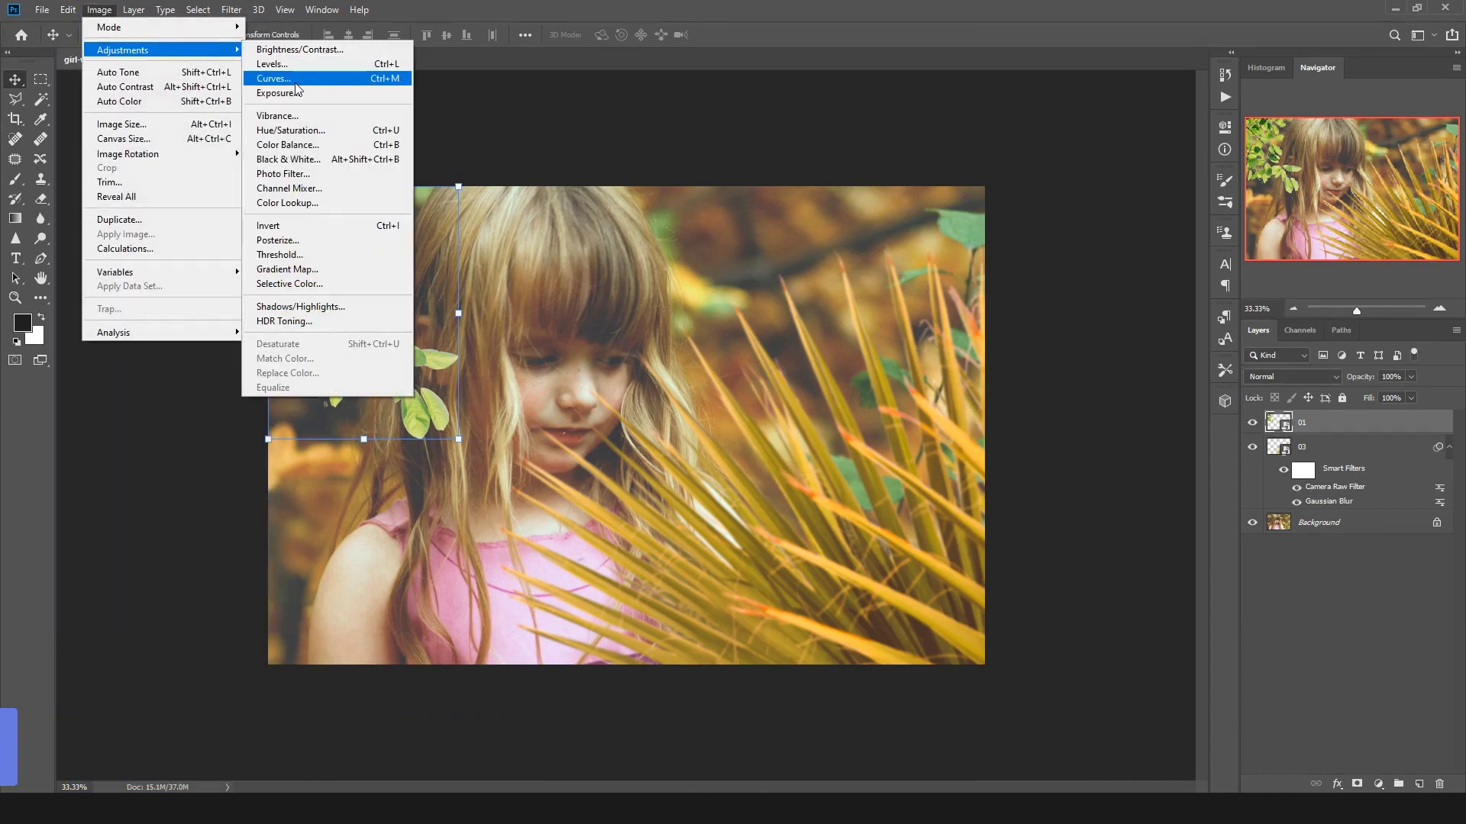
left_click(297, 79)
left_click_drag(647, 296, 661, 307)
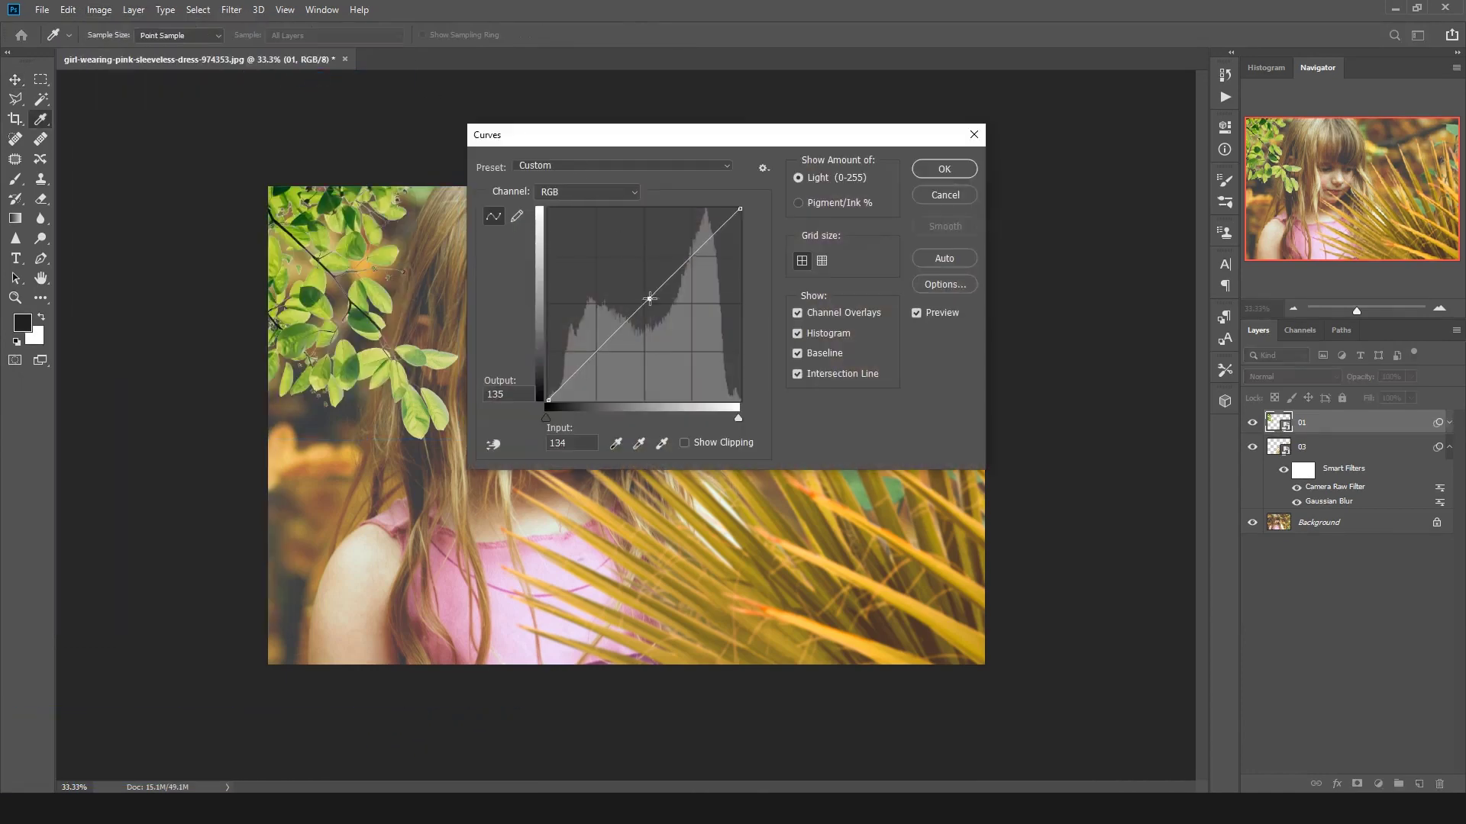
left_click_drag(661, 307, 664, 308)
left_click(942, 168)
Add a 9.8-pixel Gaussian Blur smart filter to leaf layer 01
key("v")
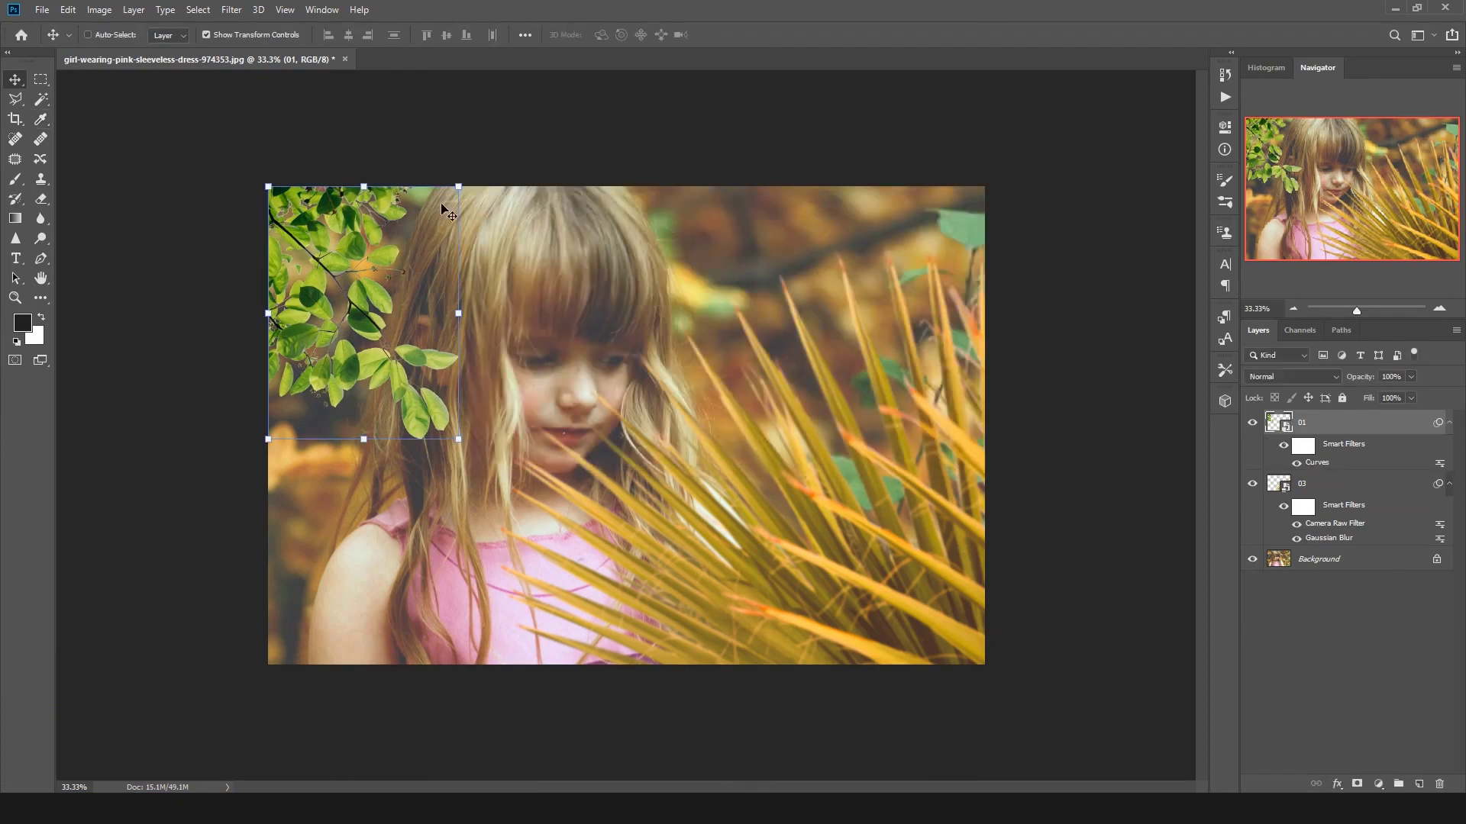
left_click(231, 9)
mouse_move(240, 183)
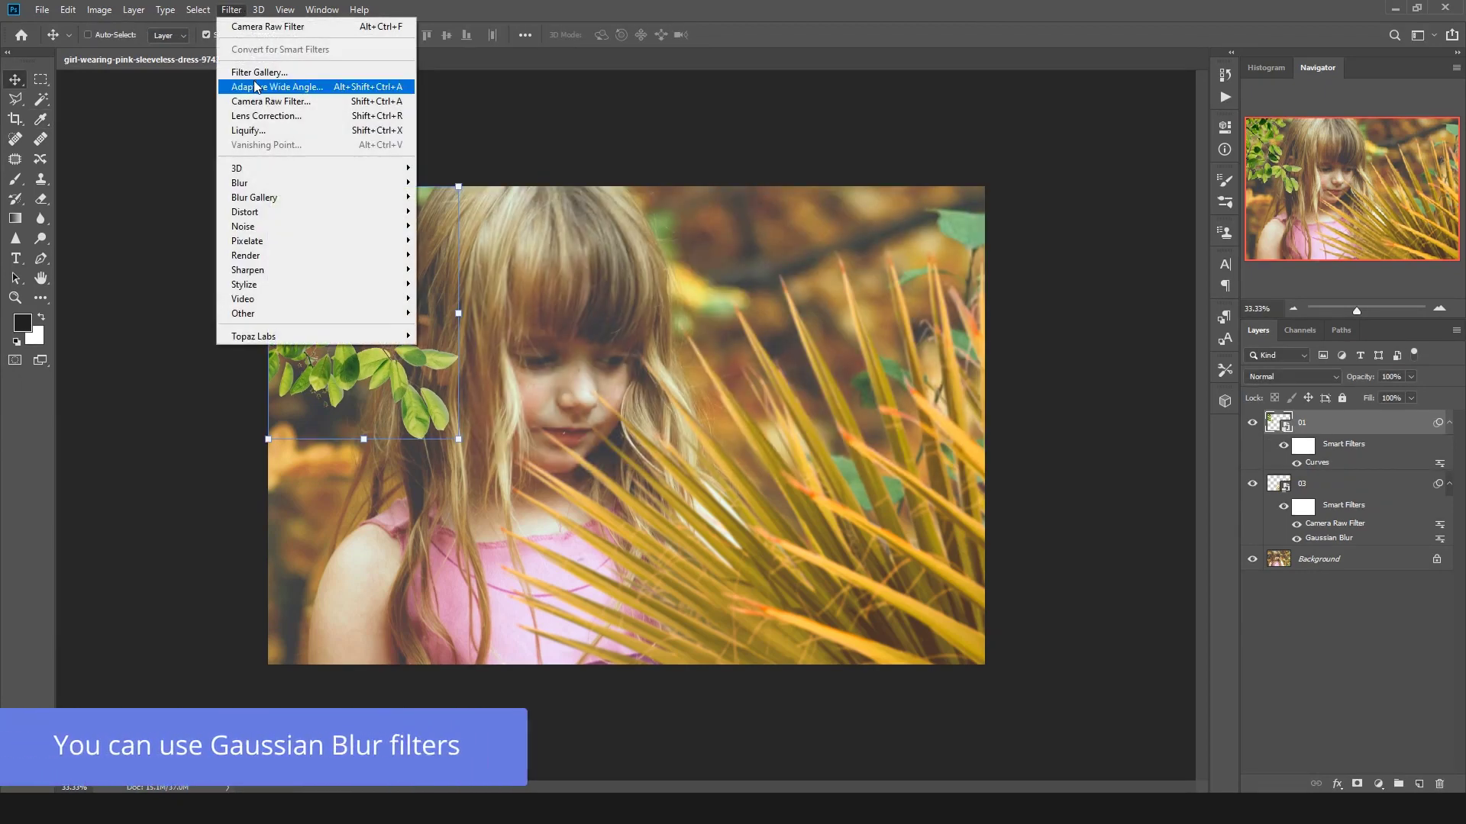
left_click(454, 240)
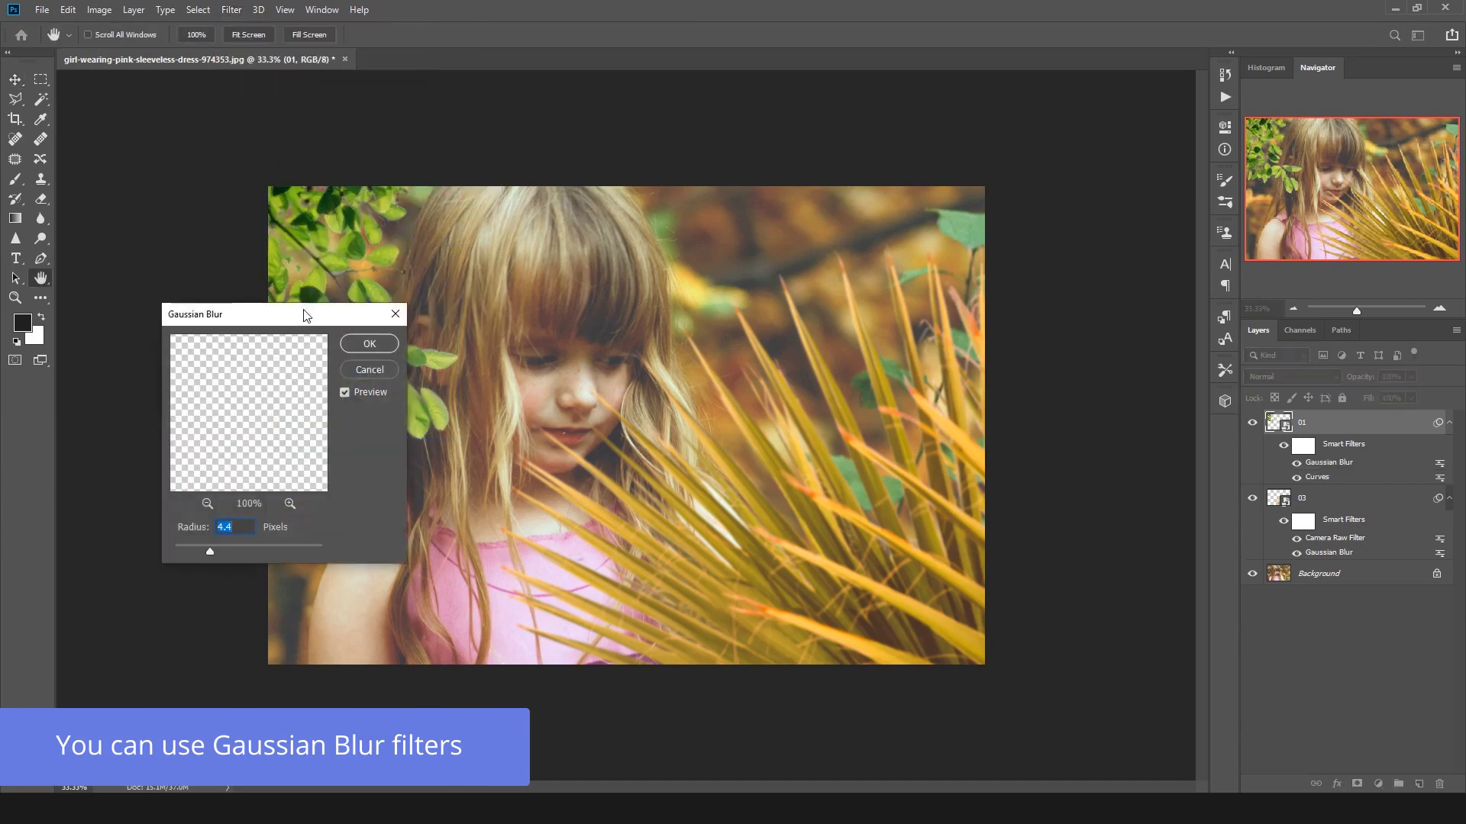
left_click_drag(305, 305, 866, 288)
left_click_drag(778, 527, 793, 526)
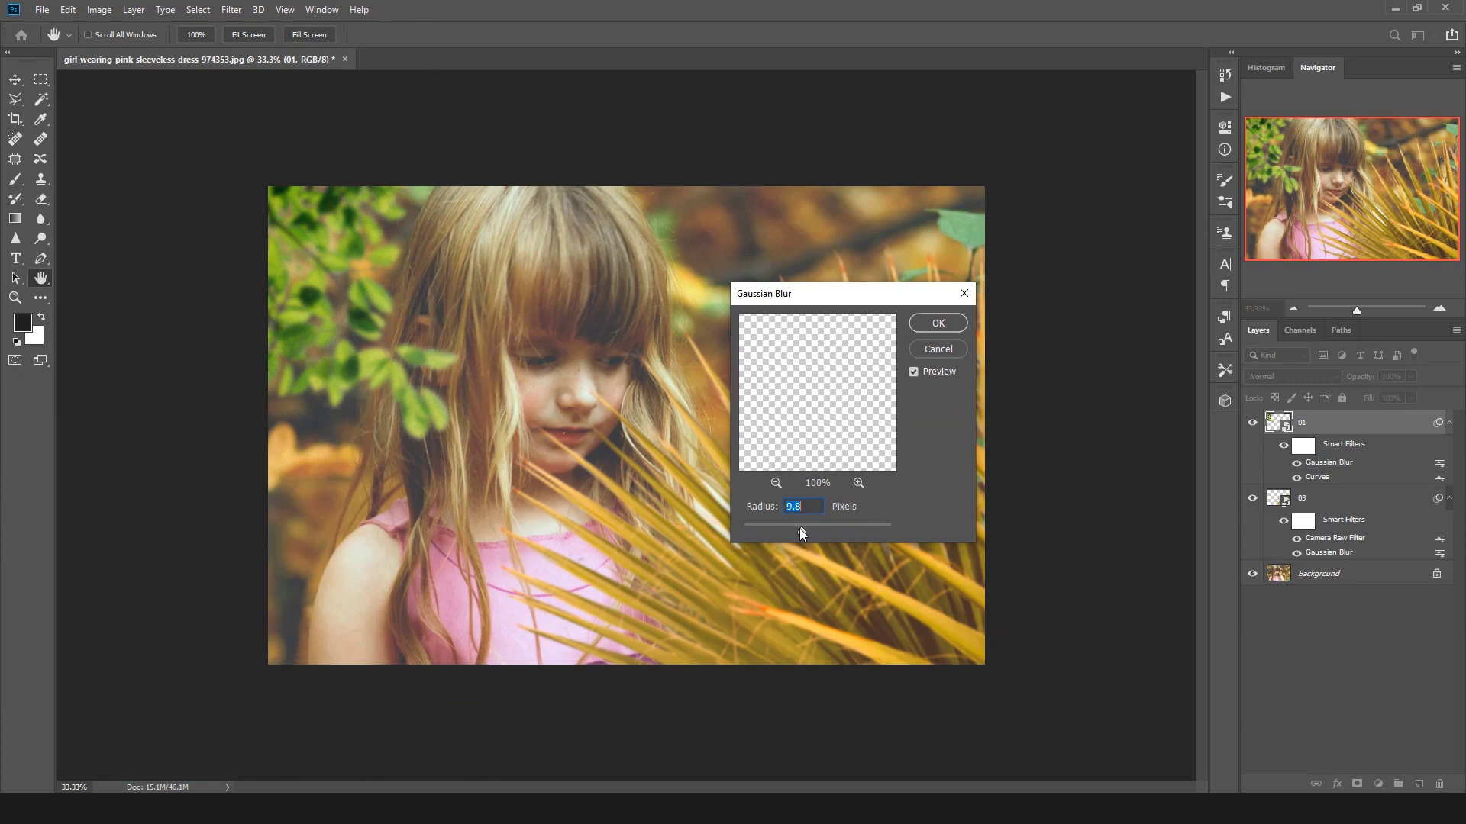
left_click(938, 323)
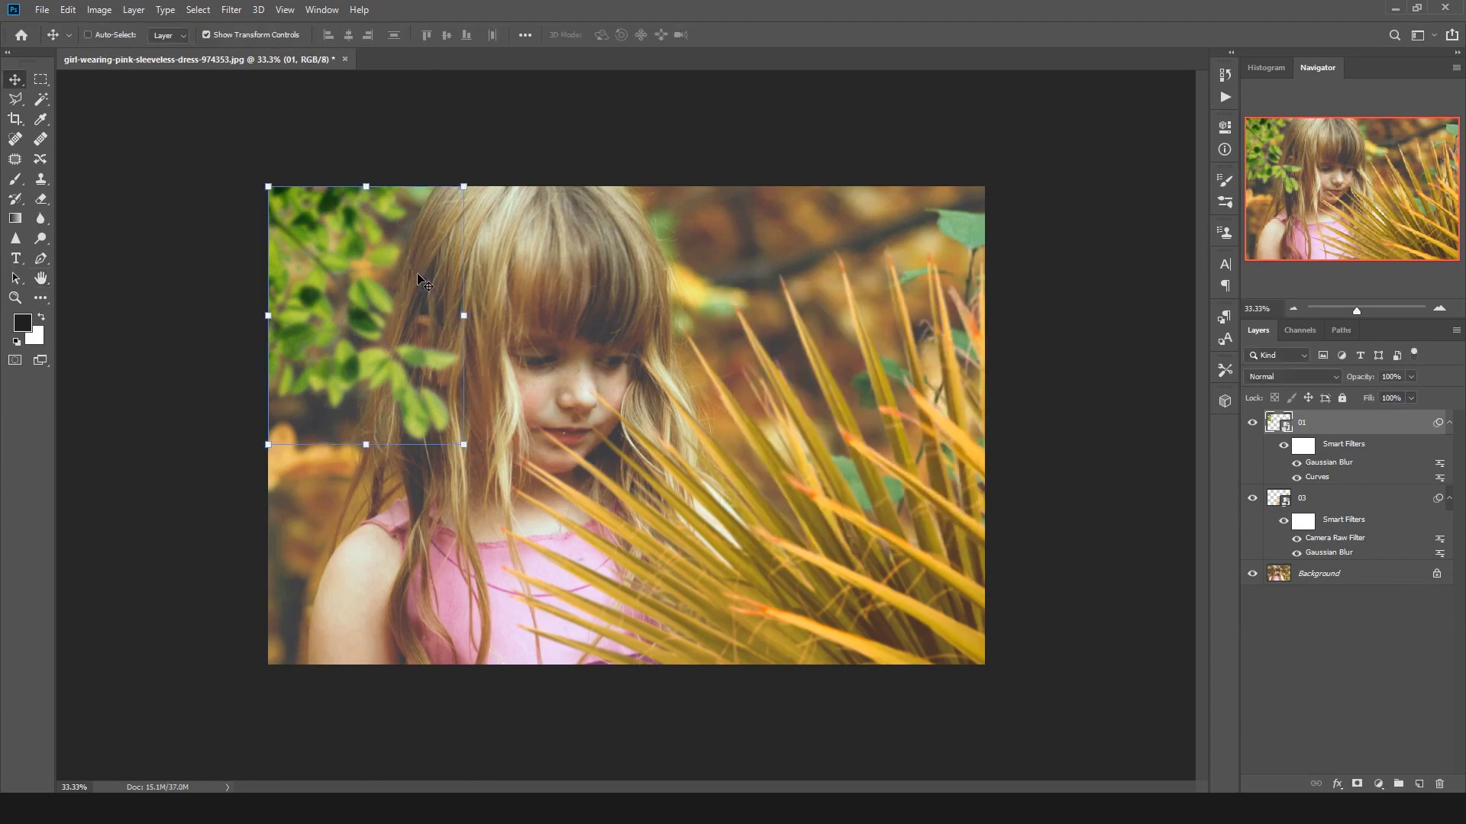
In a Camera Raw filter on the leaf layer, set Temperature +29, Tint +27 and Vibrance +13
left_click(233, 9)
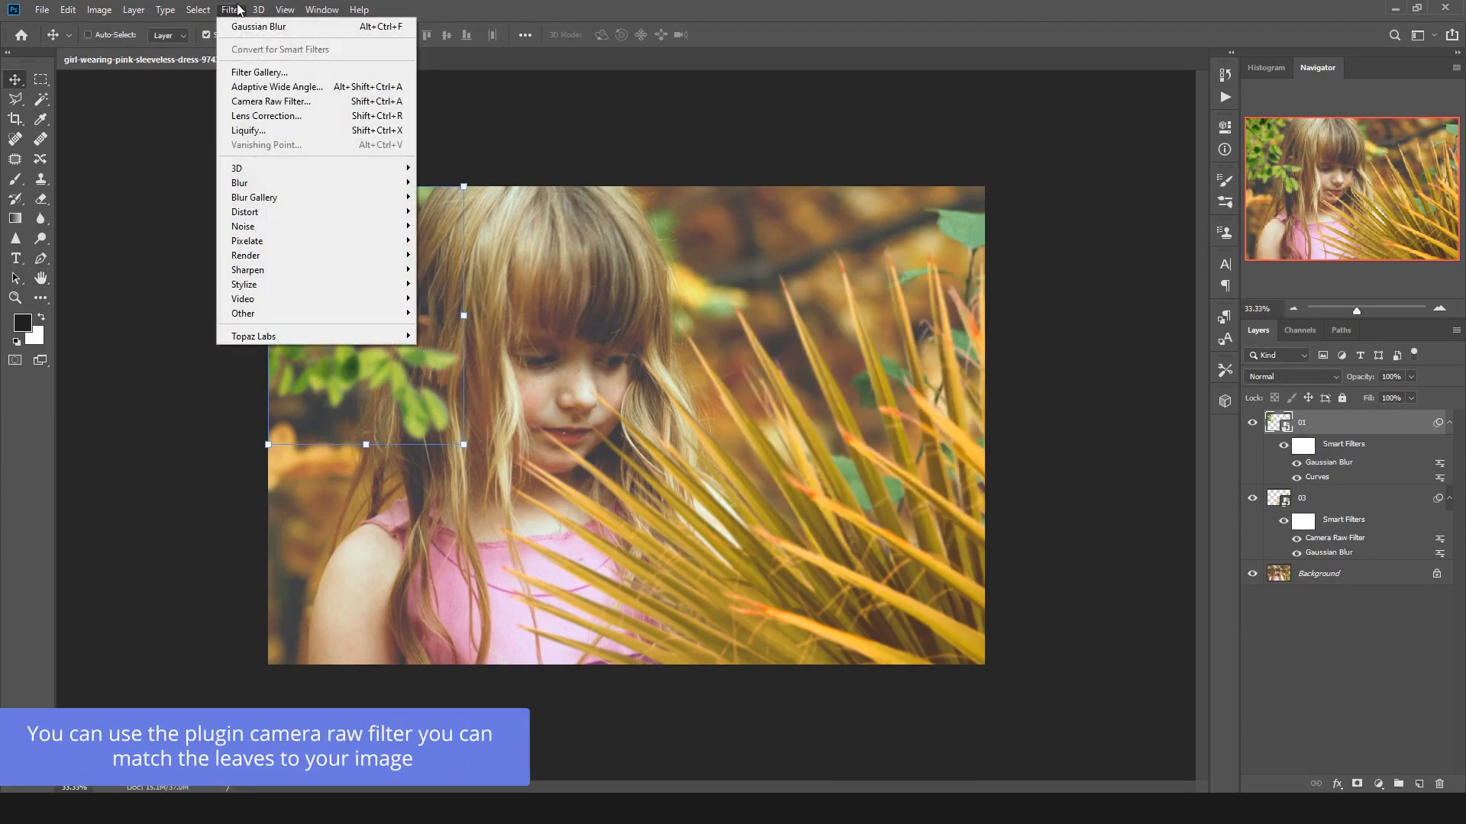
left_click(269, 101)
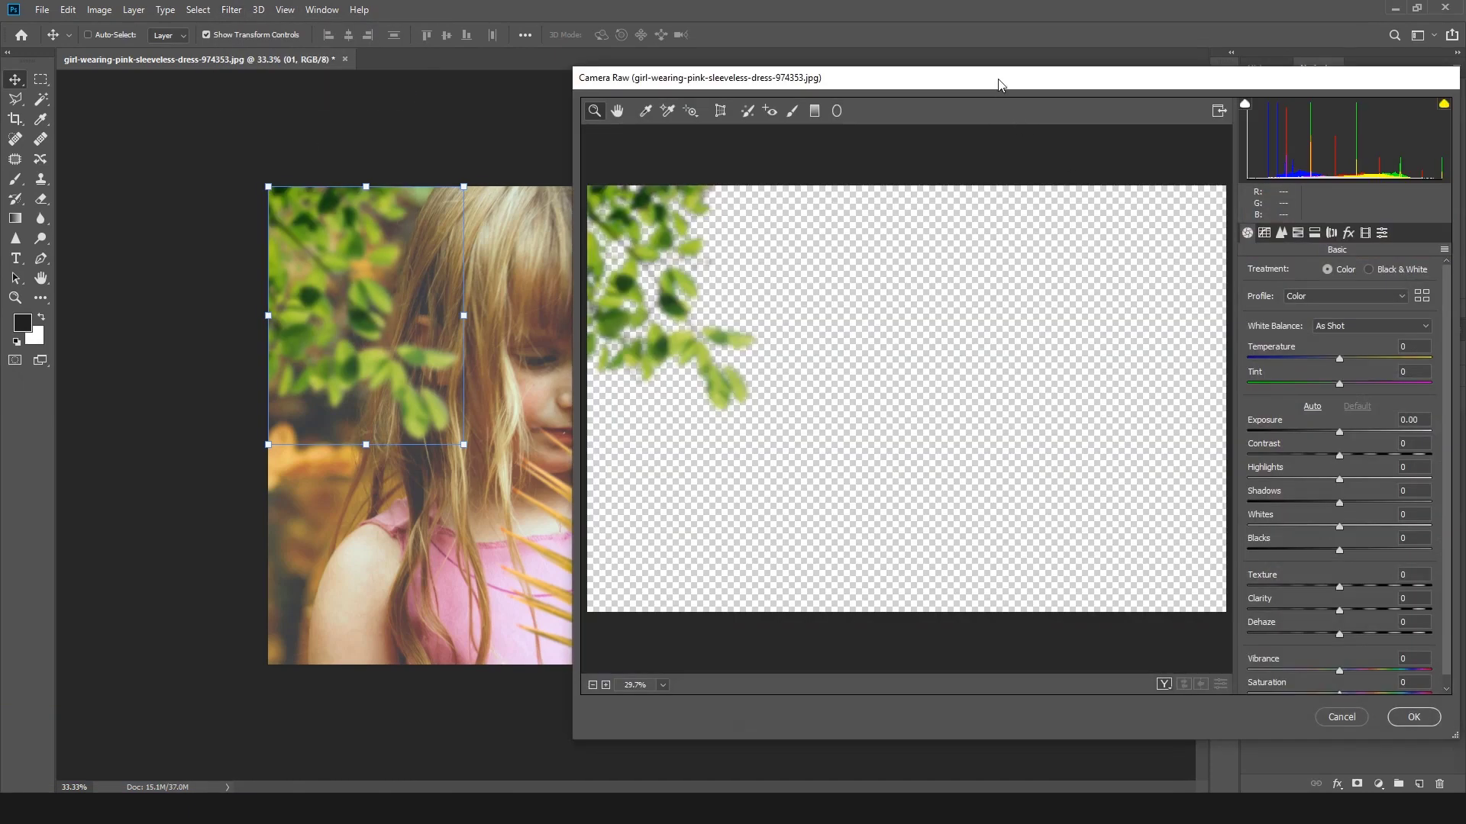
left_click_drag(999, 84, 927, 89)
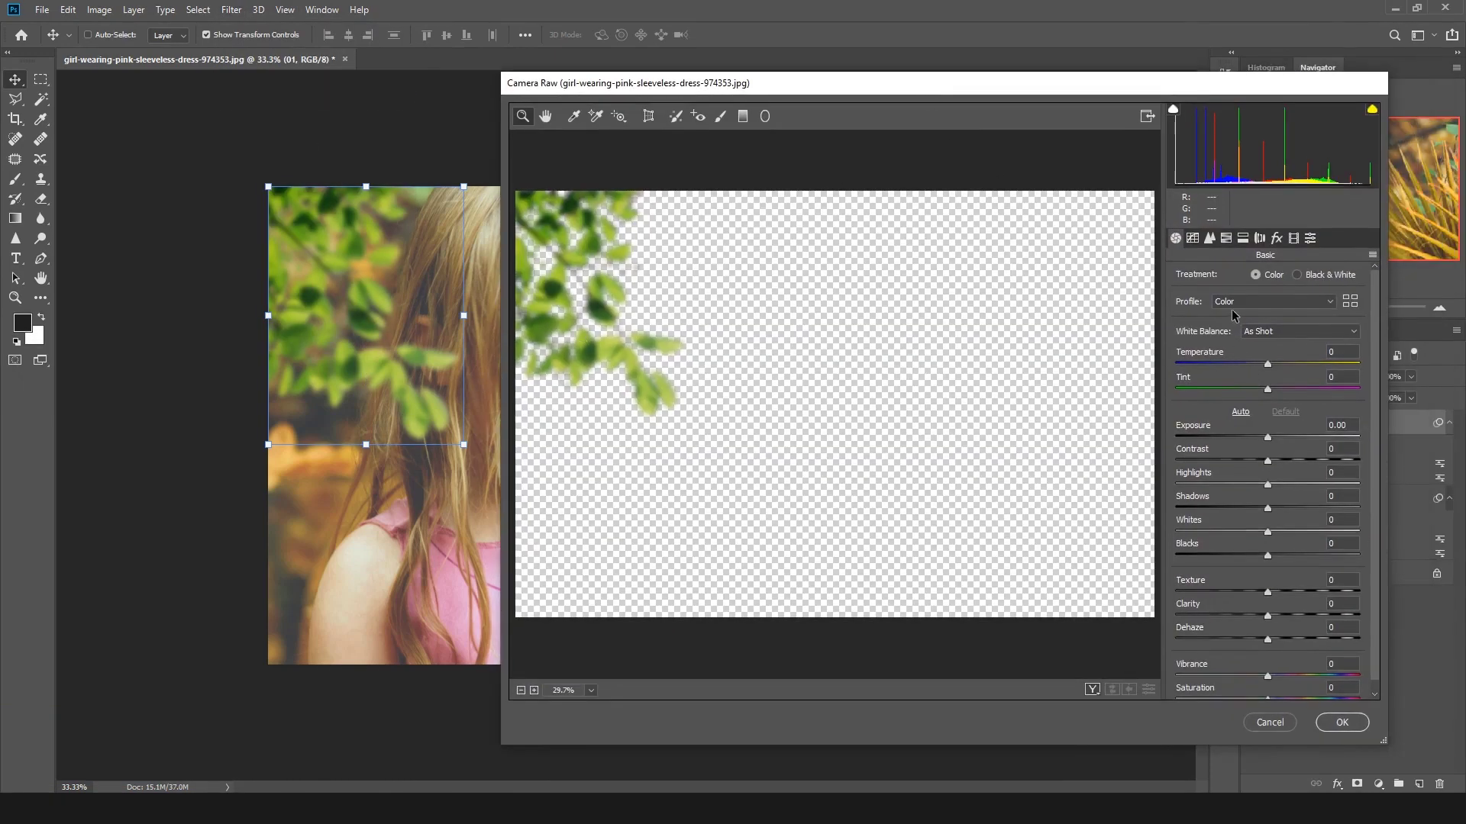
mouse_move(1266, 358)
left_mouse_down()
mouse_move(1294, 363)
mouse_move(1288, 391)
left_mouse_up()
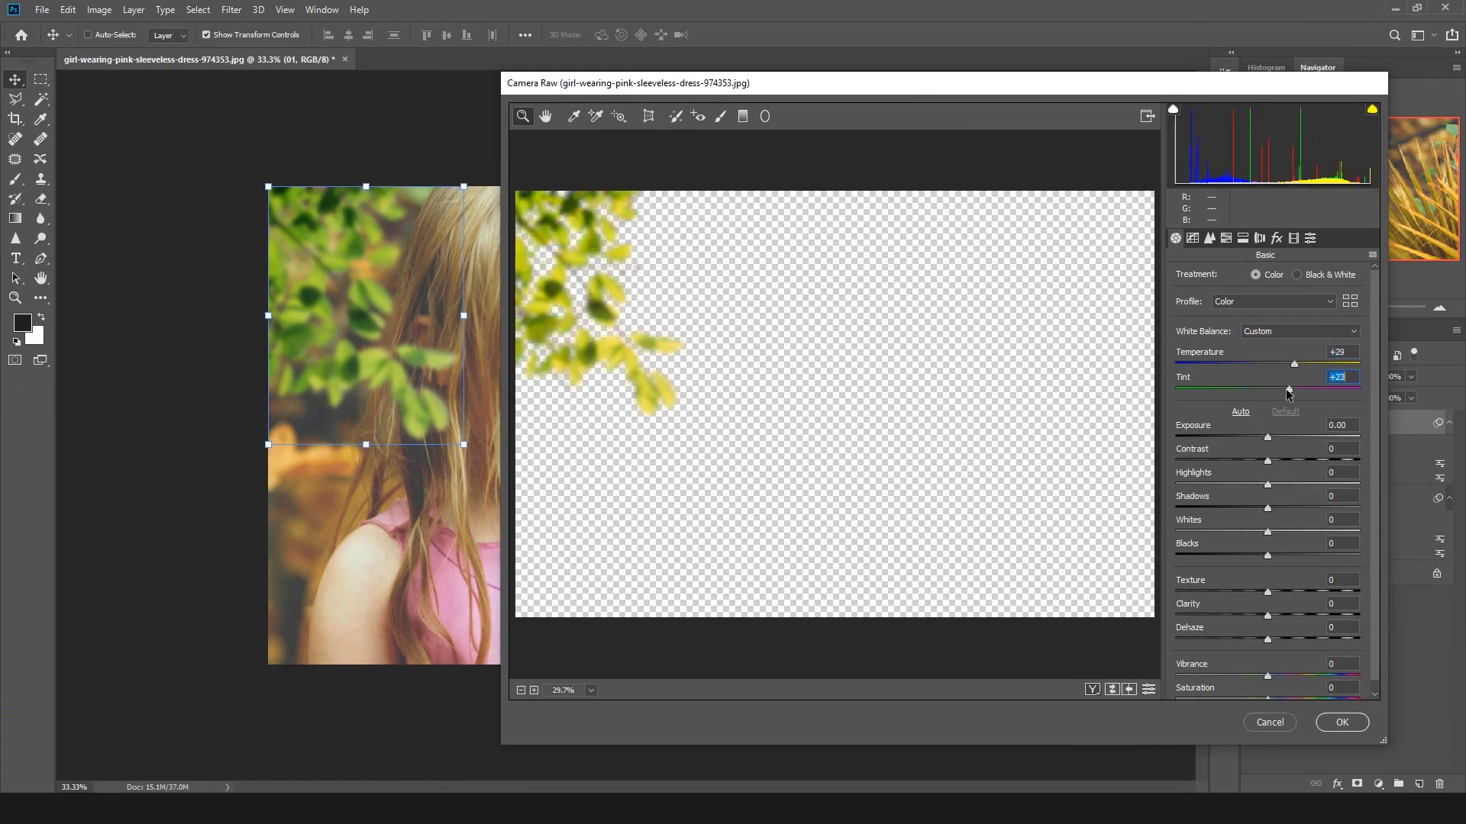
scroll(1291, 643, "down", 1)
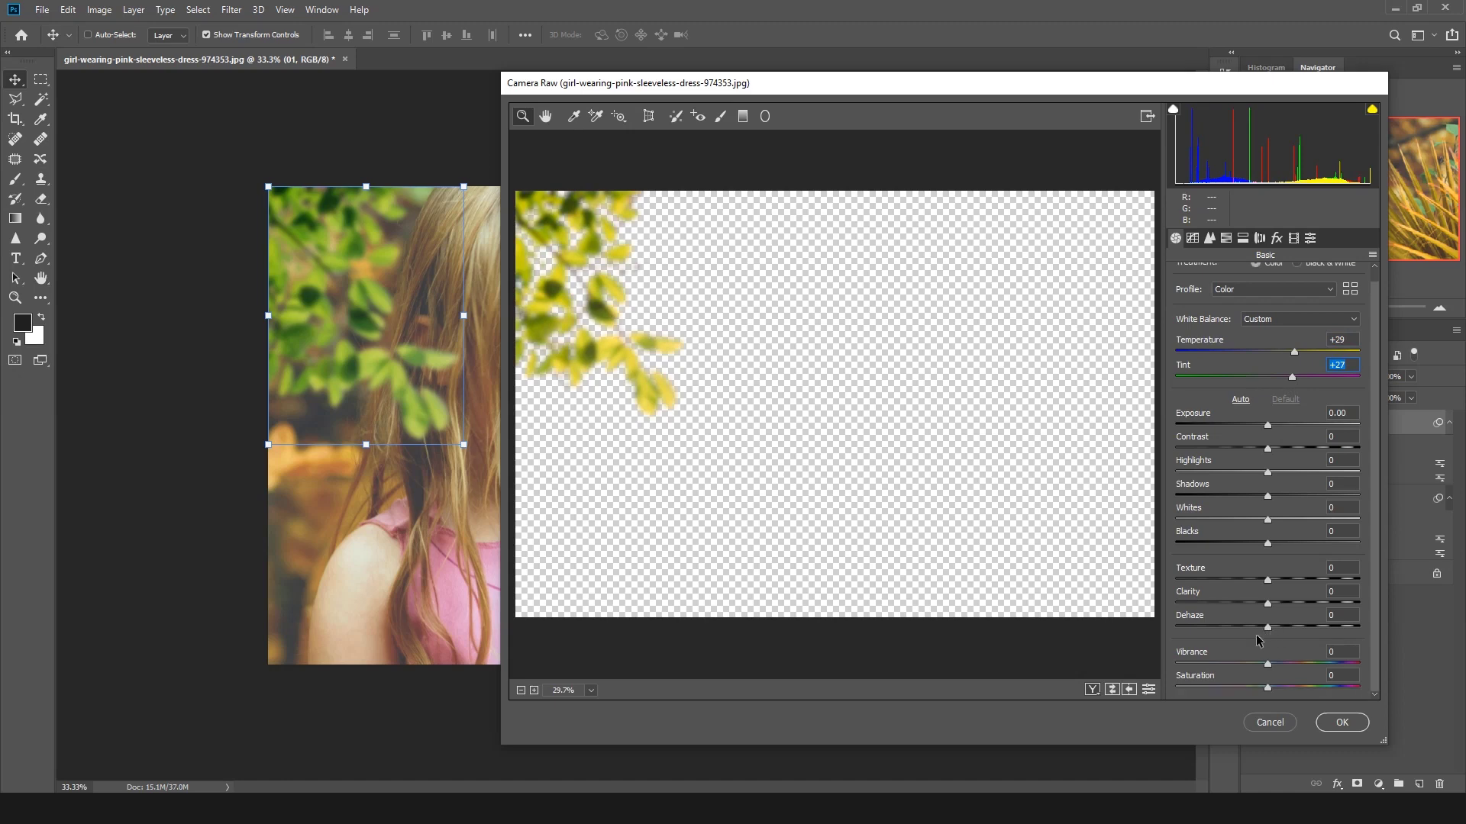
mouse_move(1269, 668)
left_mouse_down()
mouse_move(1284, 667)
mouse_move(1283, 691)
left_mouse_up()
left_click(1226, 237)
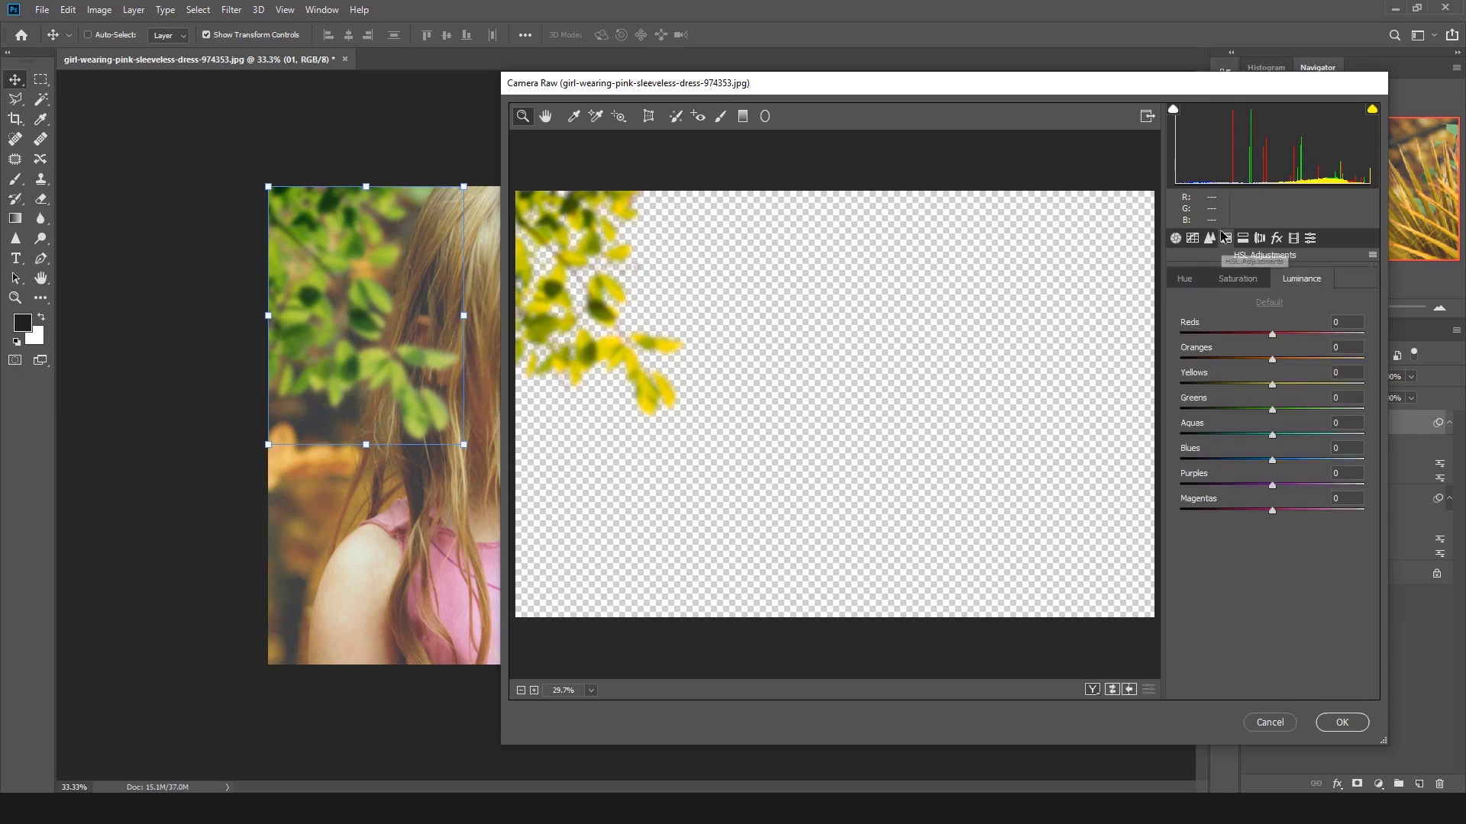
Set Oranges luminance +38 and saturation +63, hues Yellows -45 and Oranges +6, then apply
mouse_move(1273, 364)
left_mouse_down()
mouse_move(1309, 370)
mouse_move(1298, 389)
mouse_move(1267, 389)
mouse_move(1290, 415)
mouse_move(1252, 436)
left_mouse_up()
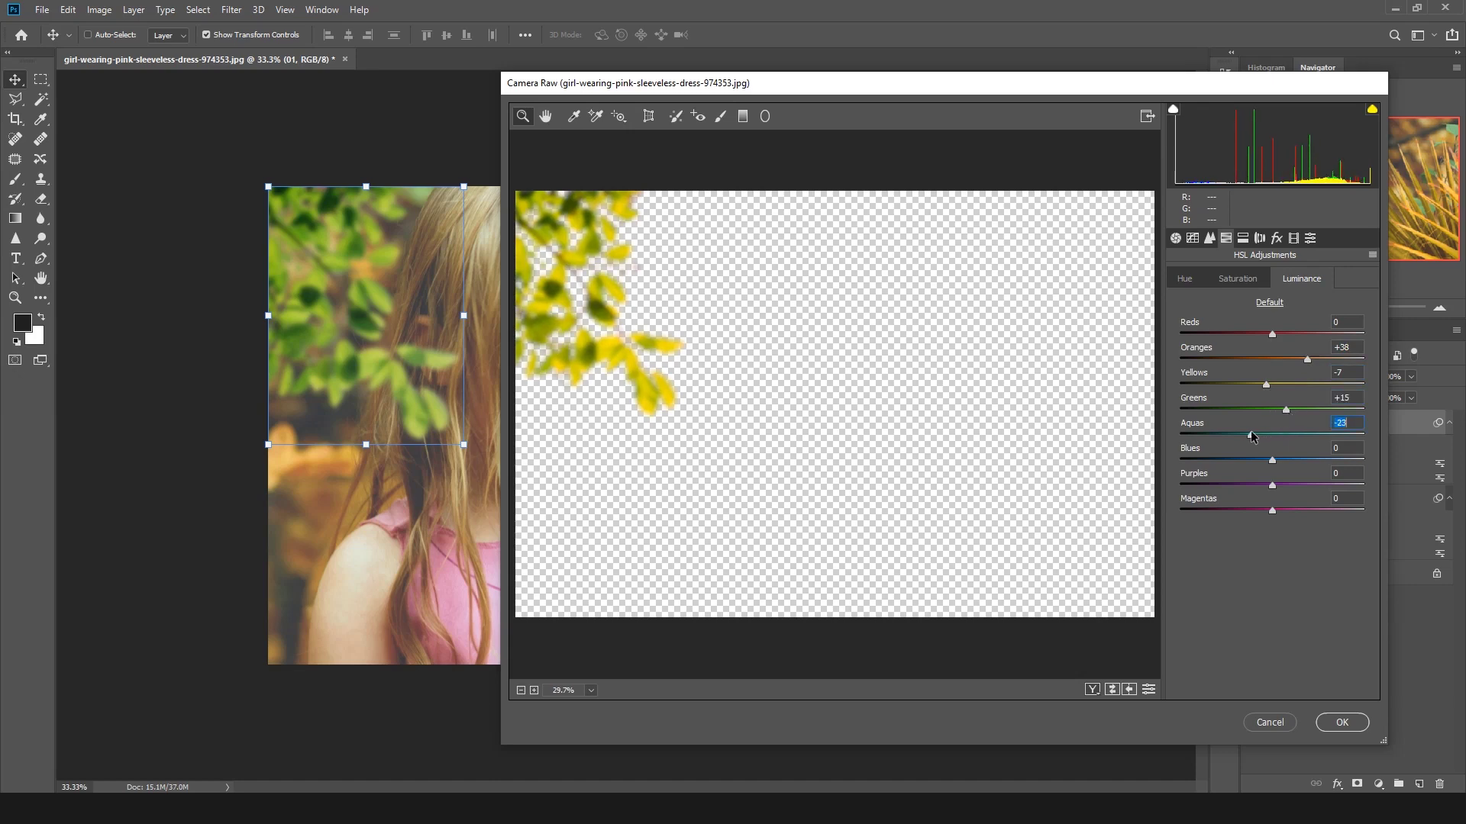
left_click(1238, 280)
mouse_move(1273, 359)
left_mouse_down()
mouse_move(1329, 361)
mouse_move(1312, 384)
left_mouse_up()
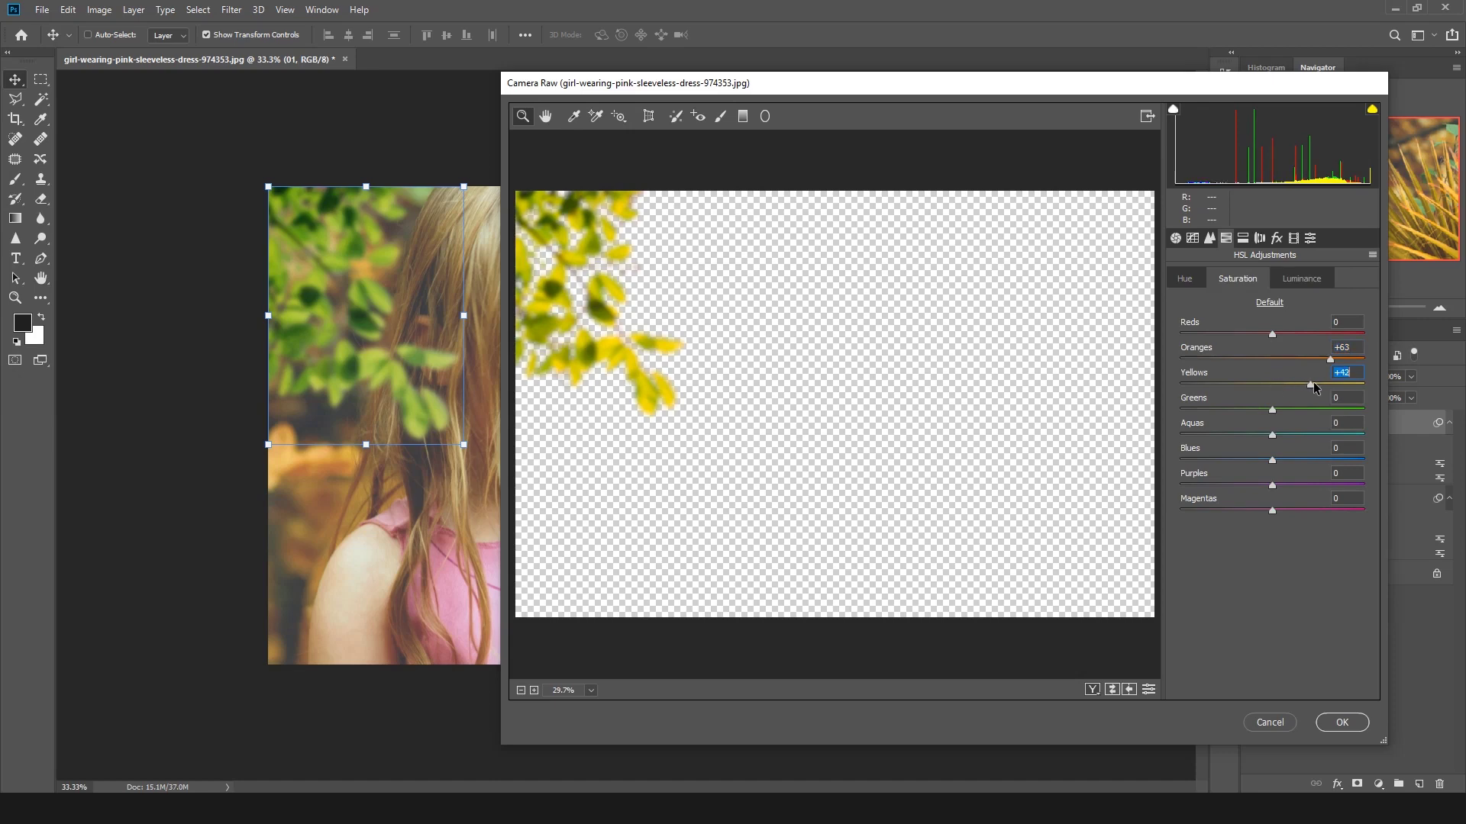
left_click_drag(1276, 333, 1333, 359)
left_click(1191, 280)
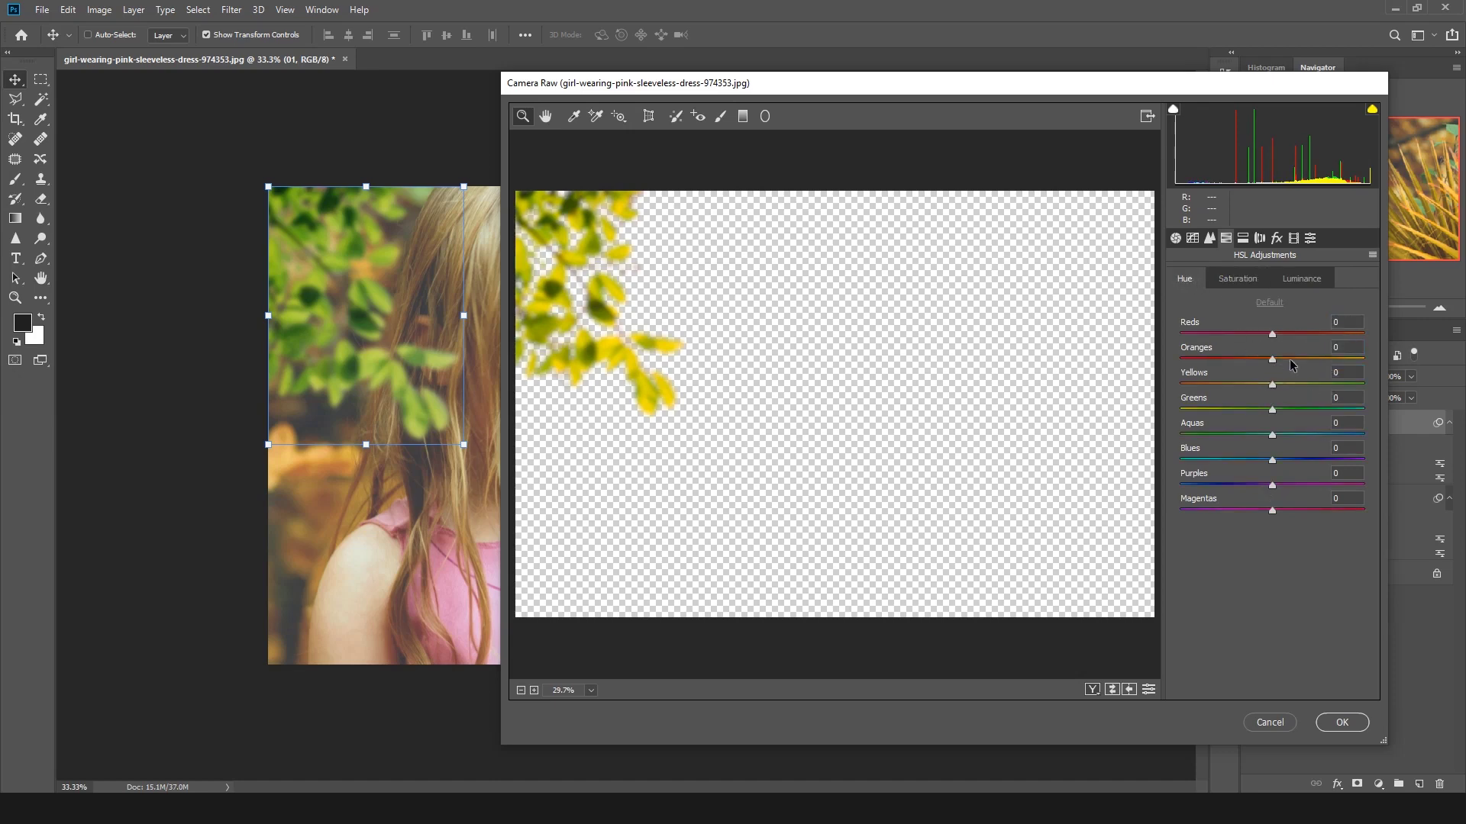
mouse_move(1273, 384)
left_mouse_down()
mouse_move(1239, 384)
mouse_move(1271, 360)
mouse_move(1225, 386)
mouse_move(1280, 361)
left_mouse_up()
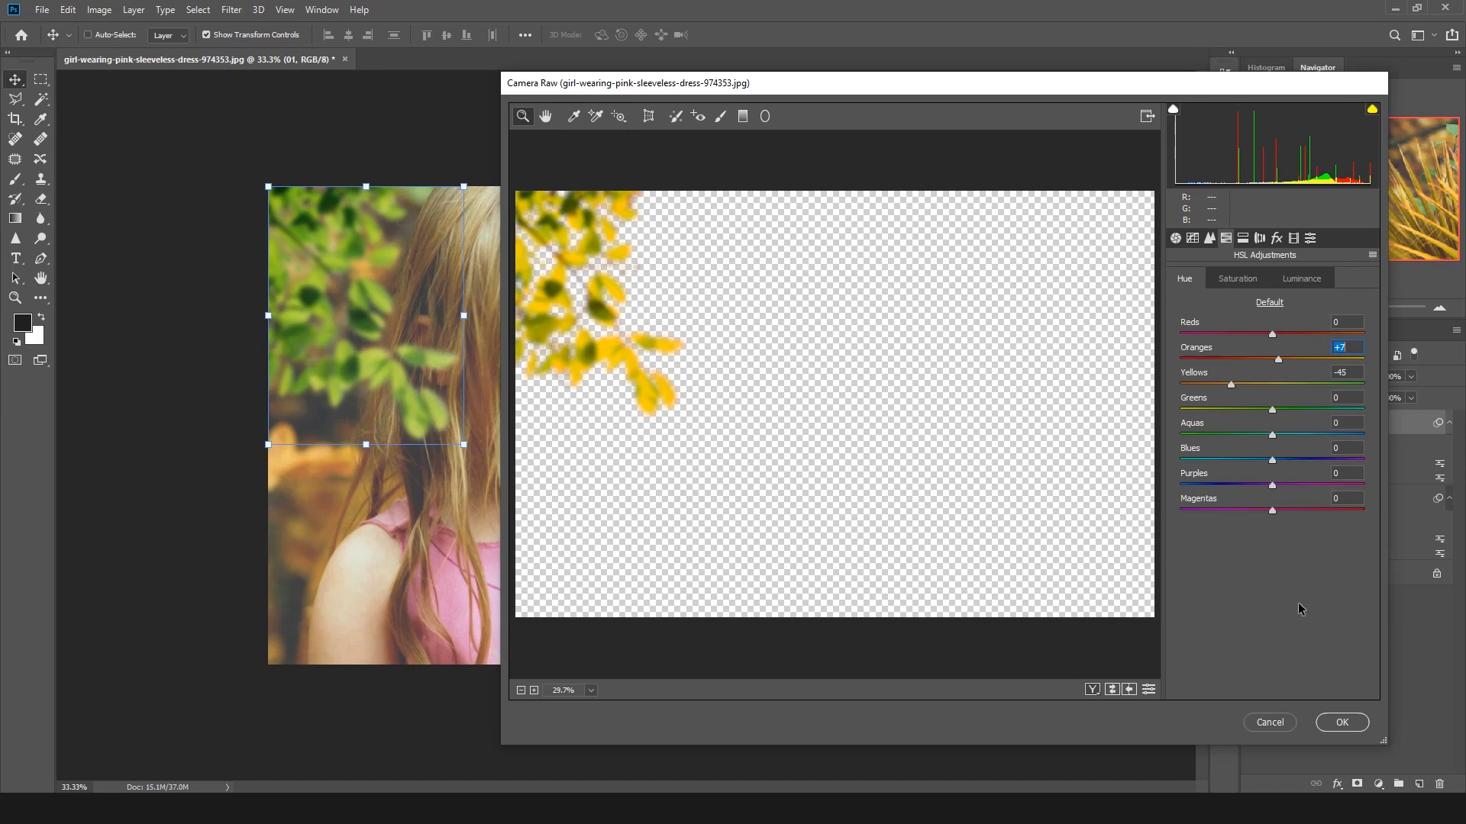
key("Down")
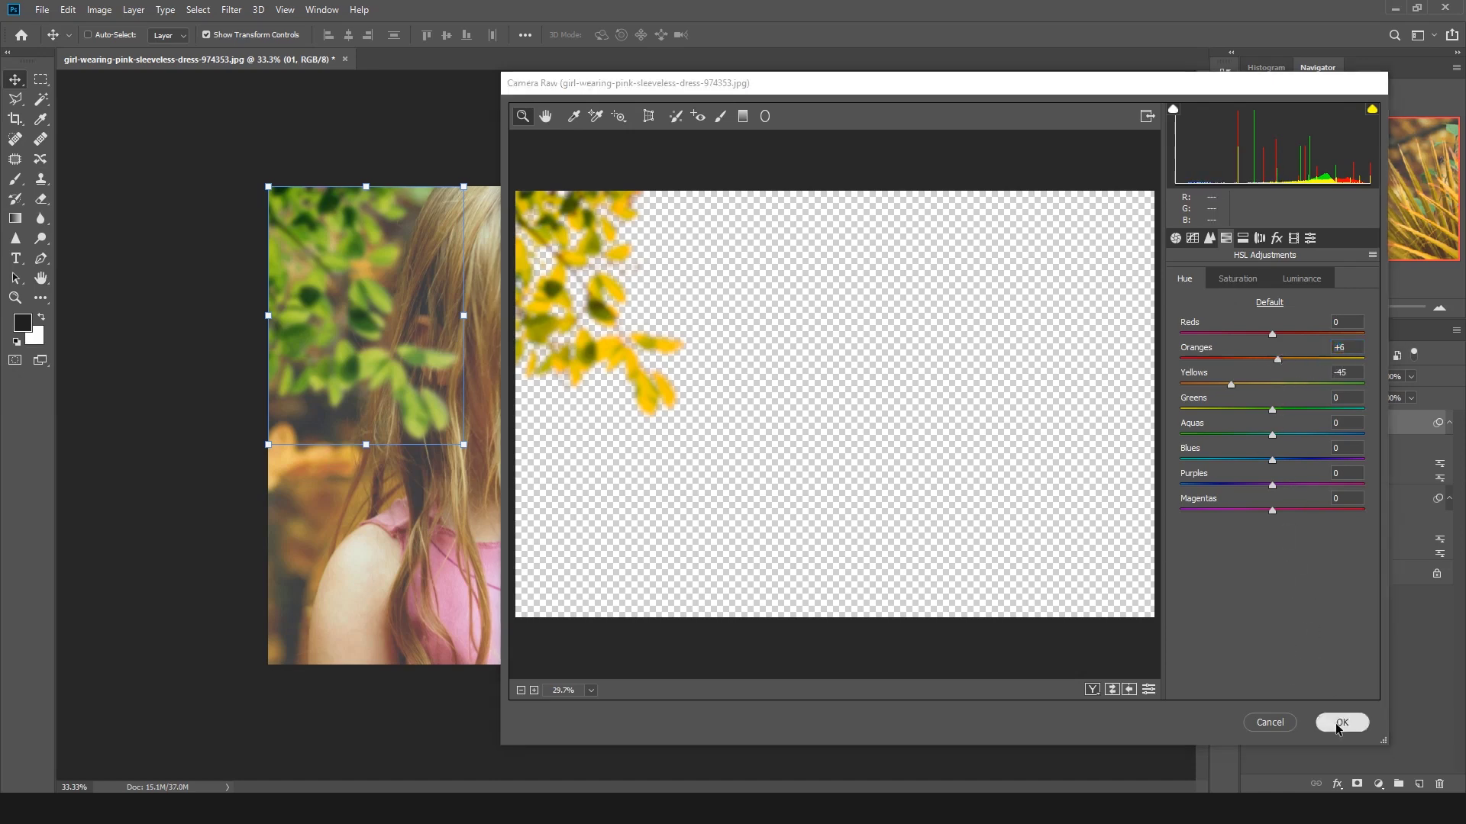
left_click(1337, 725)
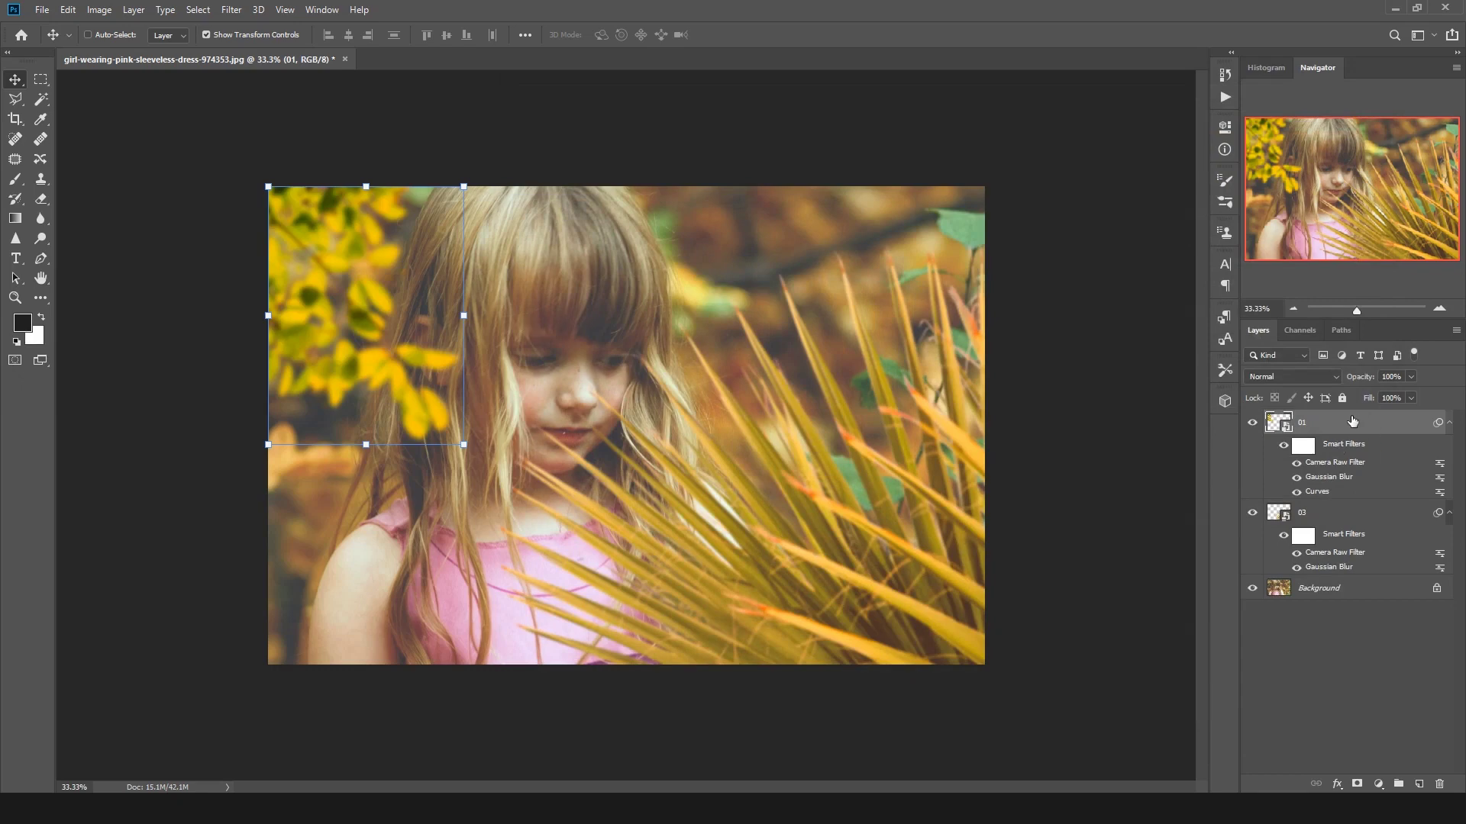
Add a second Camera Raw filter, lowering Oranges/Yellows hue and Yellows saturation to -19
left_click(230, 11)
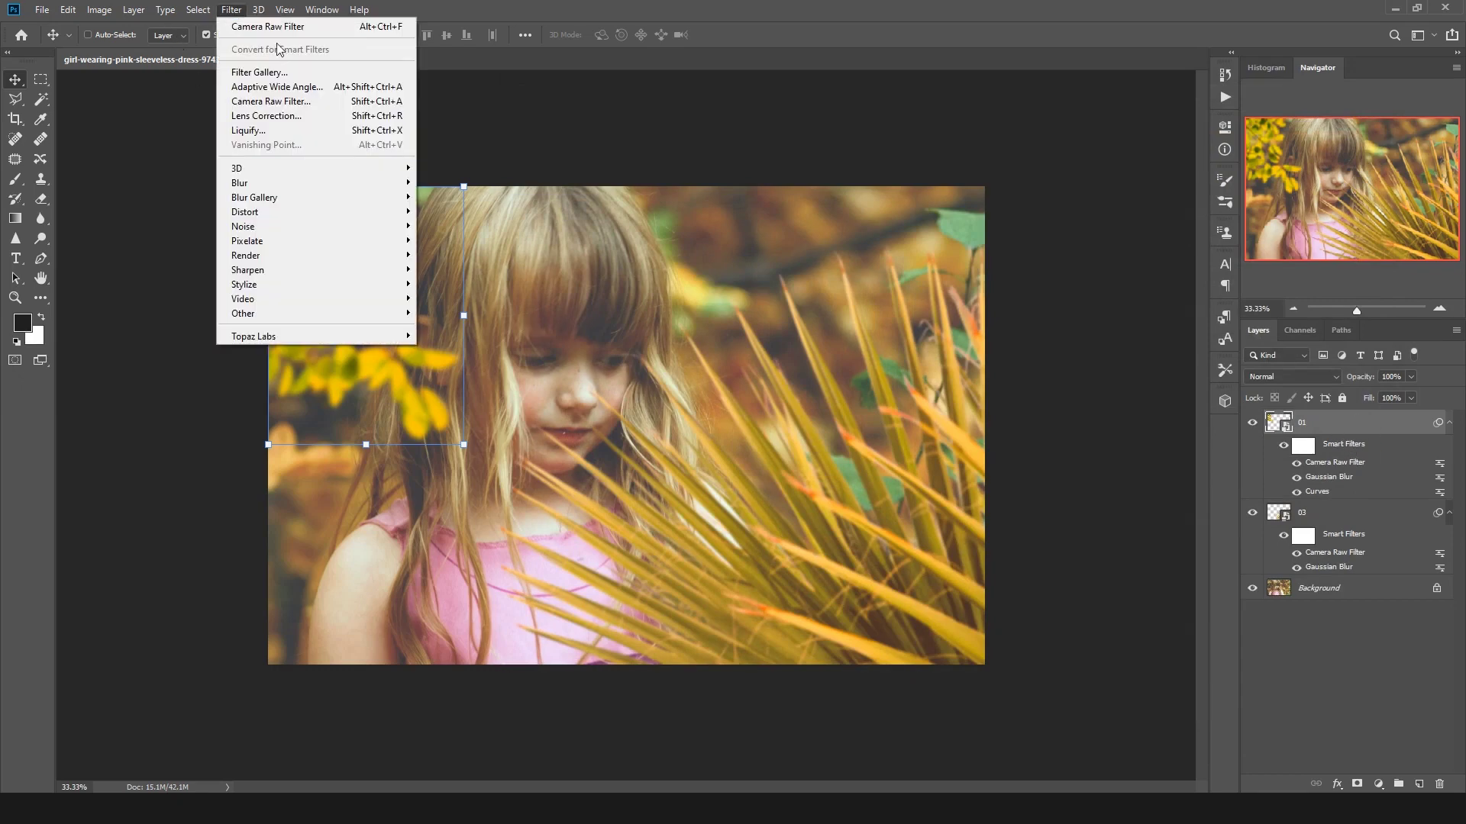
left_click(298, 102)
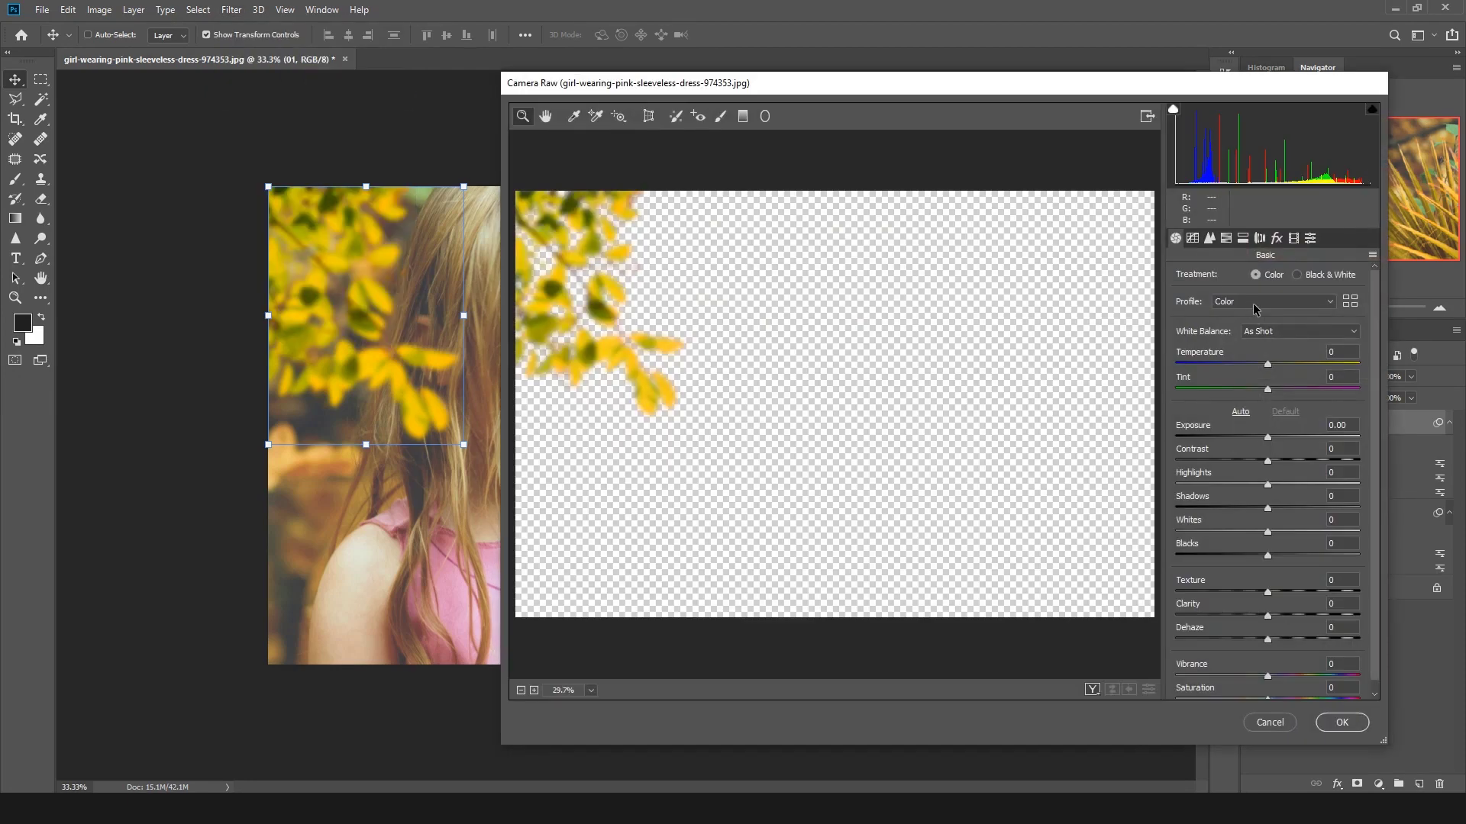
left_click(1226, 238)
mouse_move(1272, 359)
left_mouse_down()
mouse_move(1288, 360)
mouse_move(1252, 360)
mouse_move(1225, 385)
left_mouse_up()
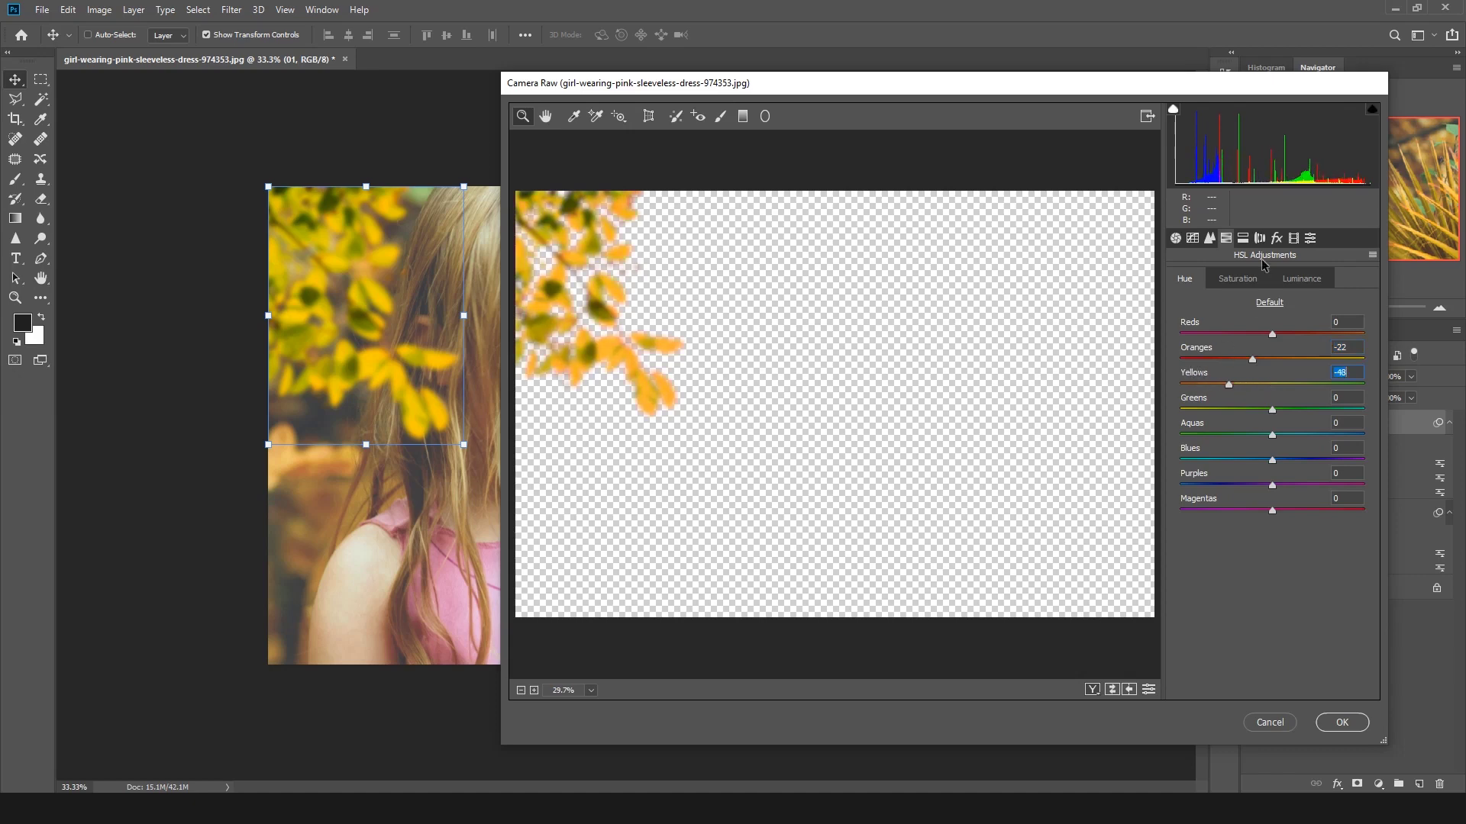
left_click(1225, 280)
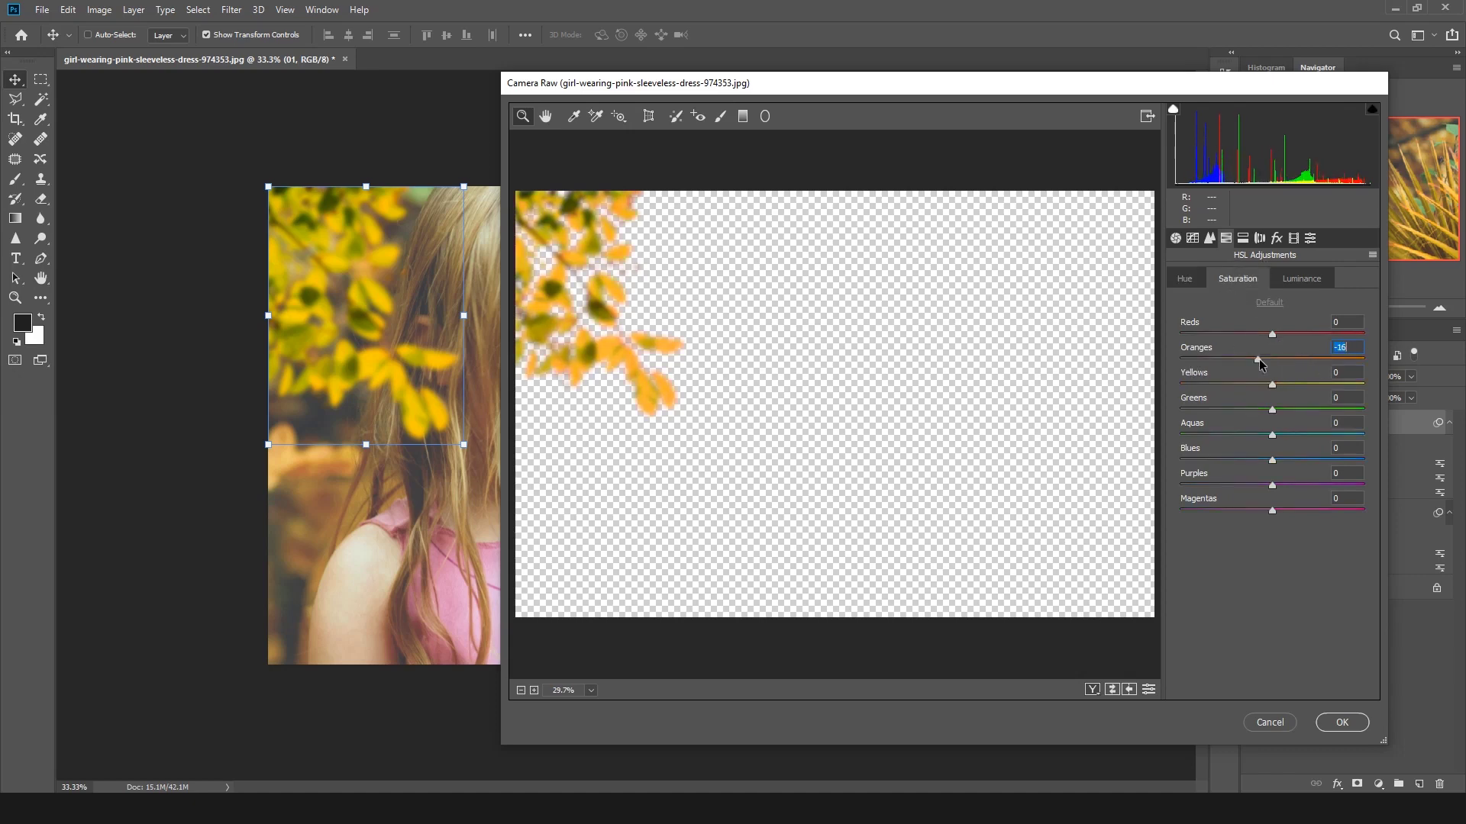
left_click_drag(1305, 367, 1253, 384)
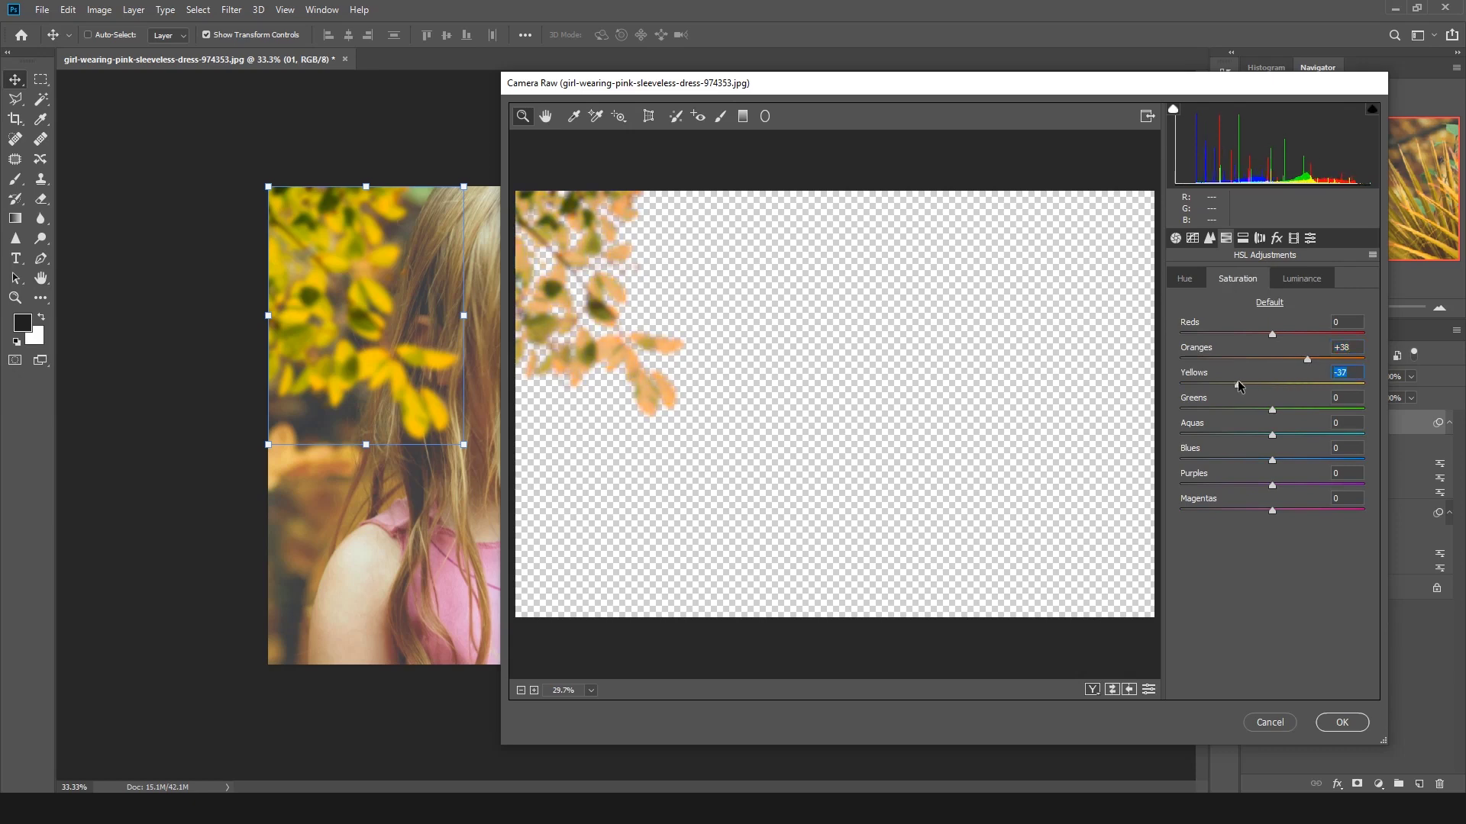
Brighten Oranges luminance to +13, push the Oranges hue further toward red, and apply
left_click(1284, 281)
left_click_drag(1272, 359, 1284, 359)
left_click(1184, 278)
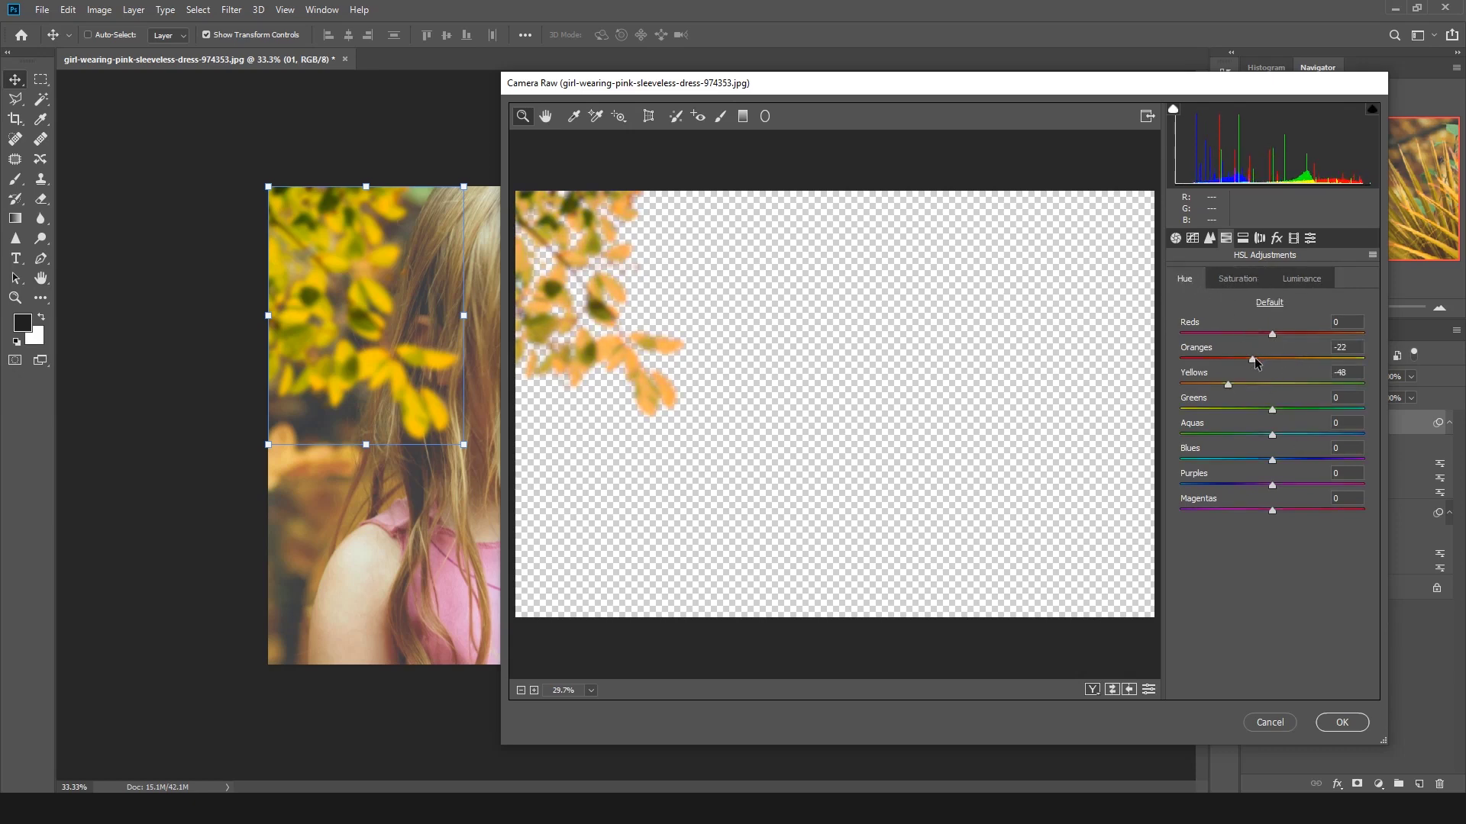
mouse_move(1281, 360)
left_mouse_down()
mouse_move(1239, 356)
mouse_move(1289, 358)
left_mouse_up()
left_click(1250, 279)
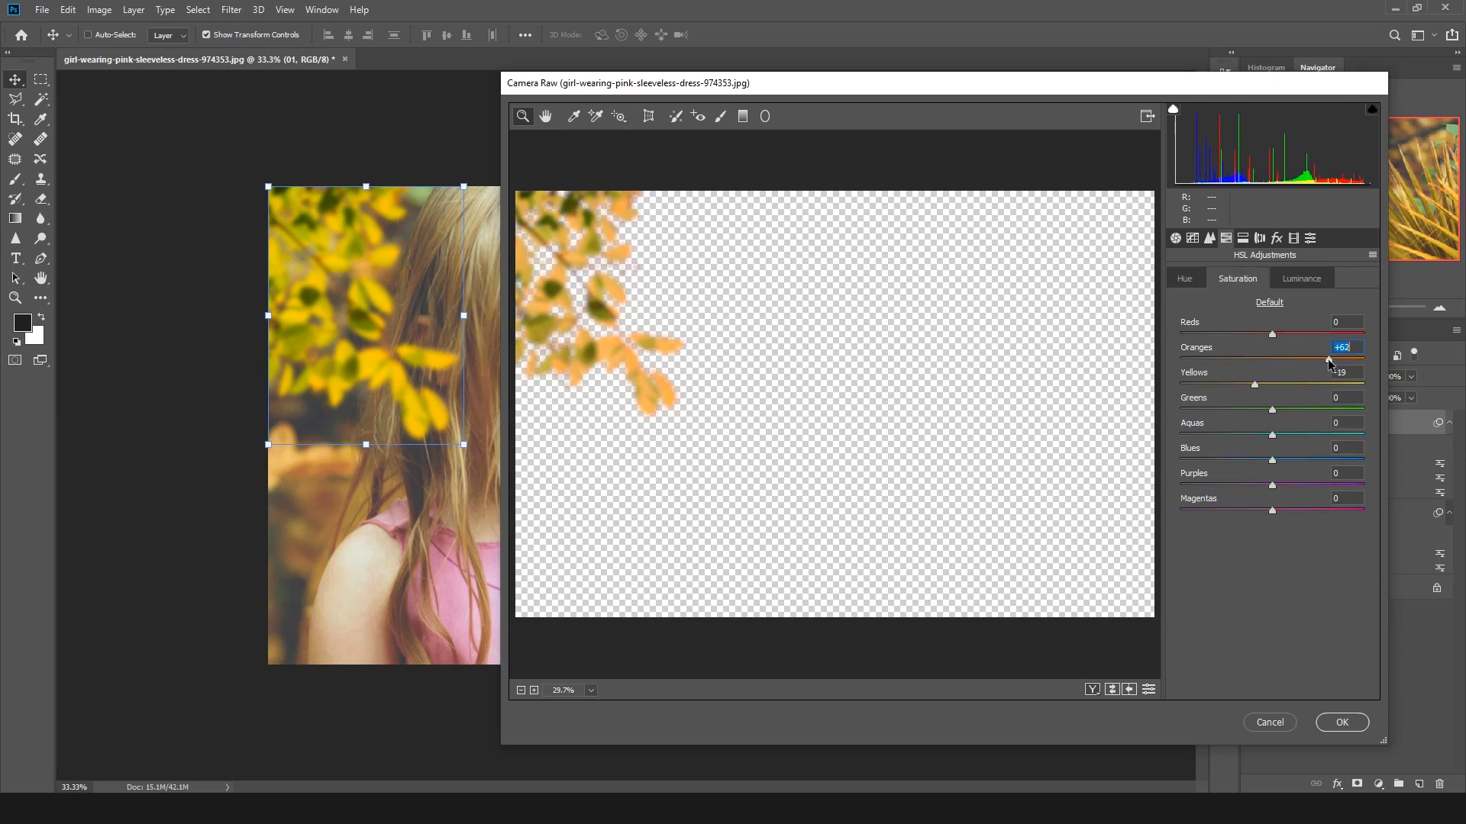
left_click(1334, 721)
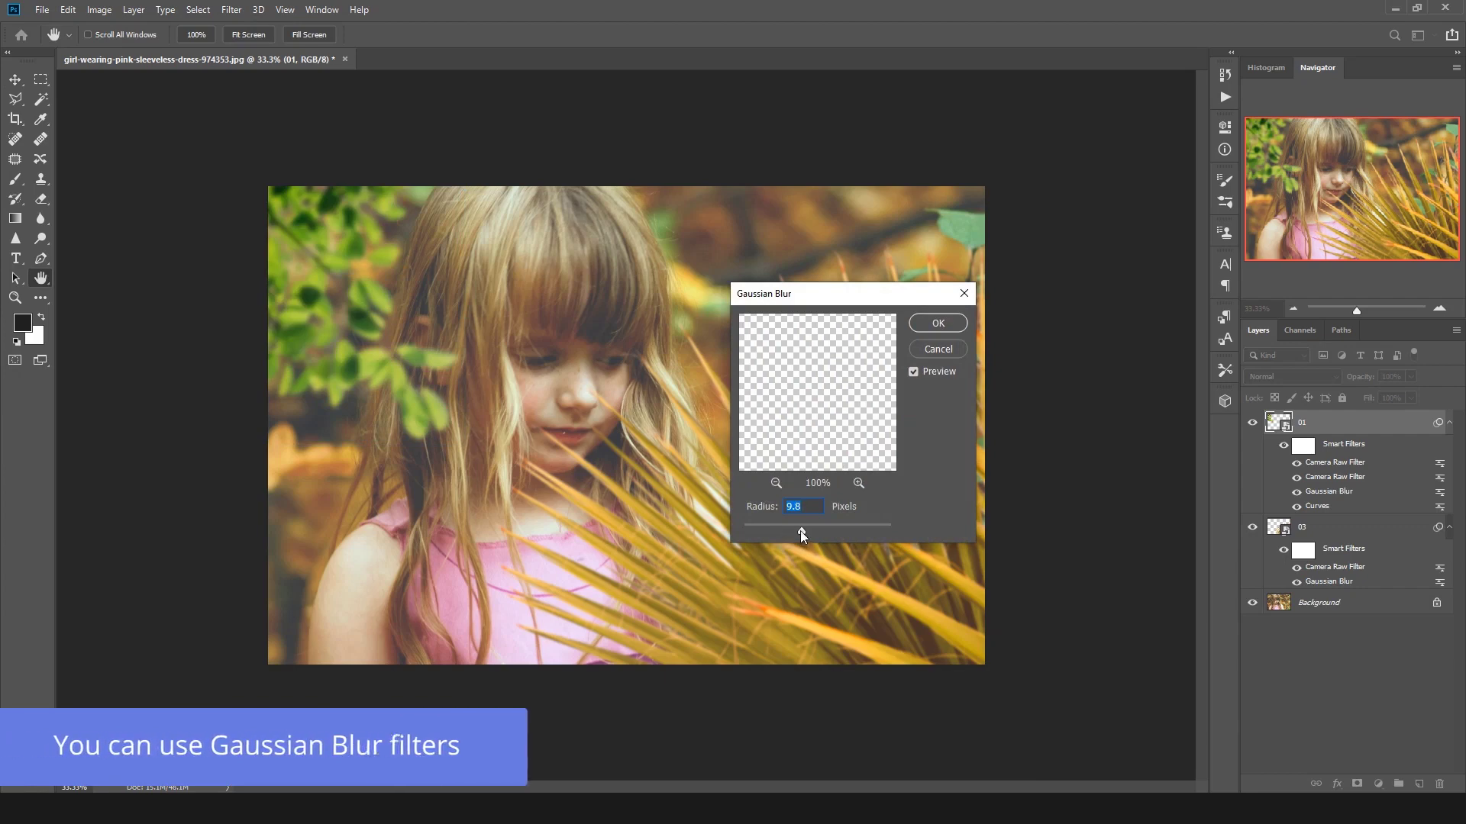
Raise the leaf layer's Gaussian Blur radius to 33.2 pixels and deselect to review the result
left_click_drag(800, 530, 815, 530)
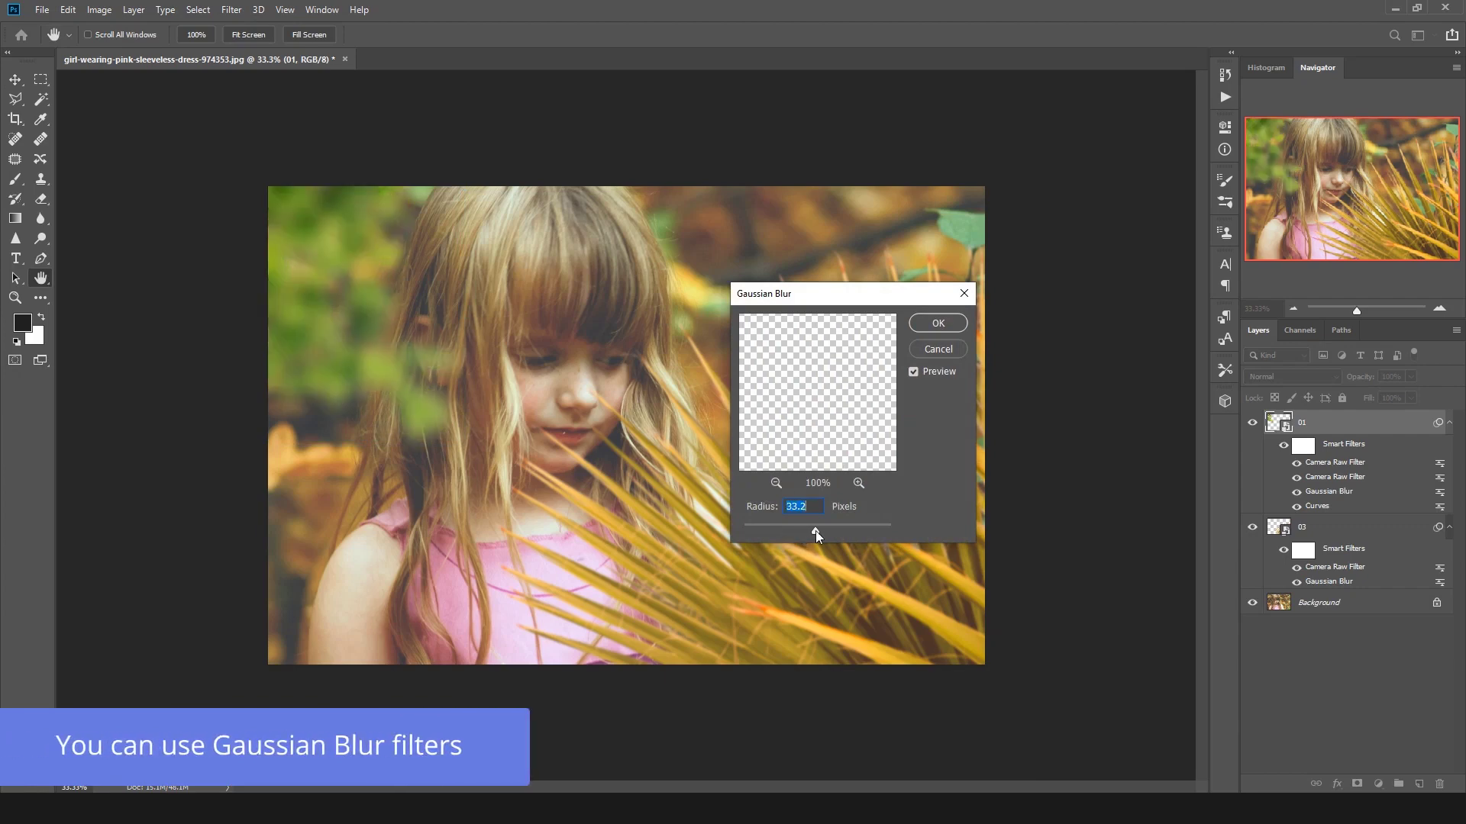
left_click(938, 322)
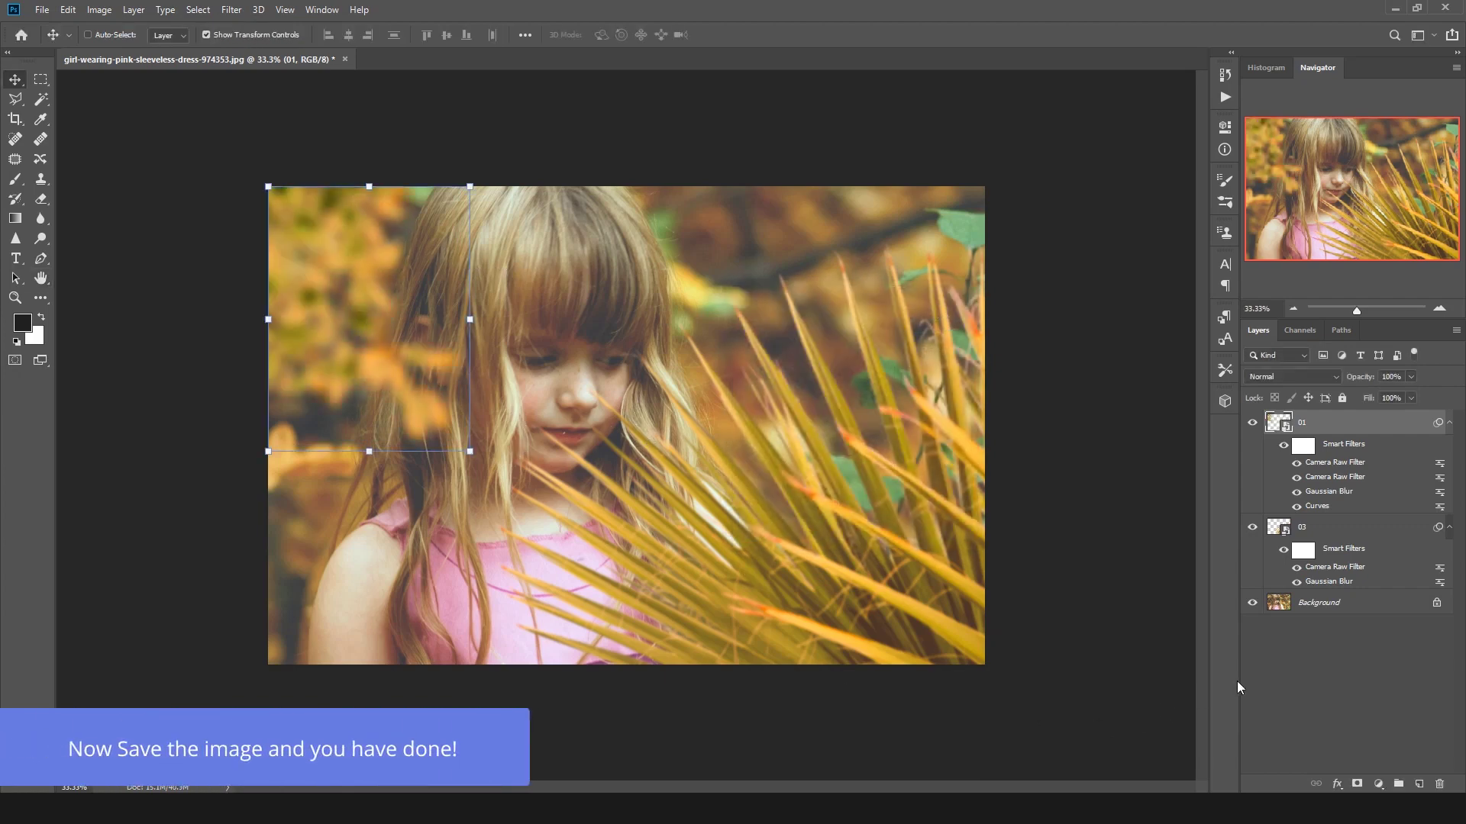
left_click(1267, 690)
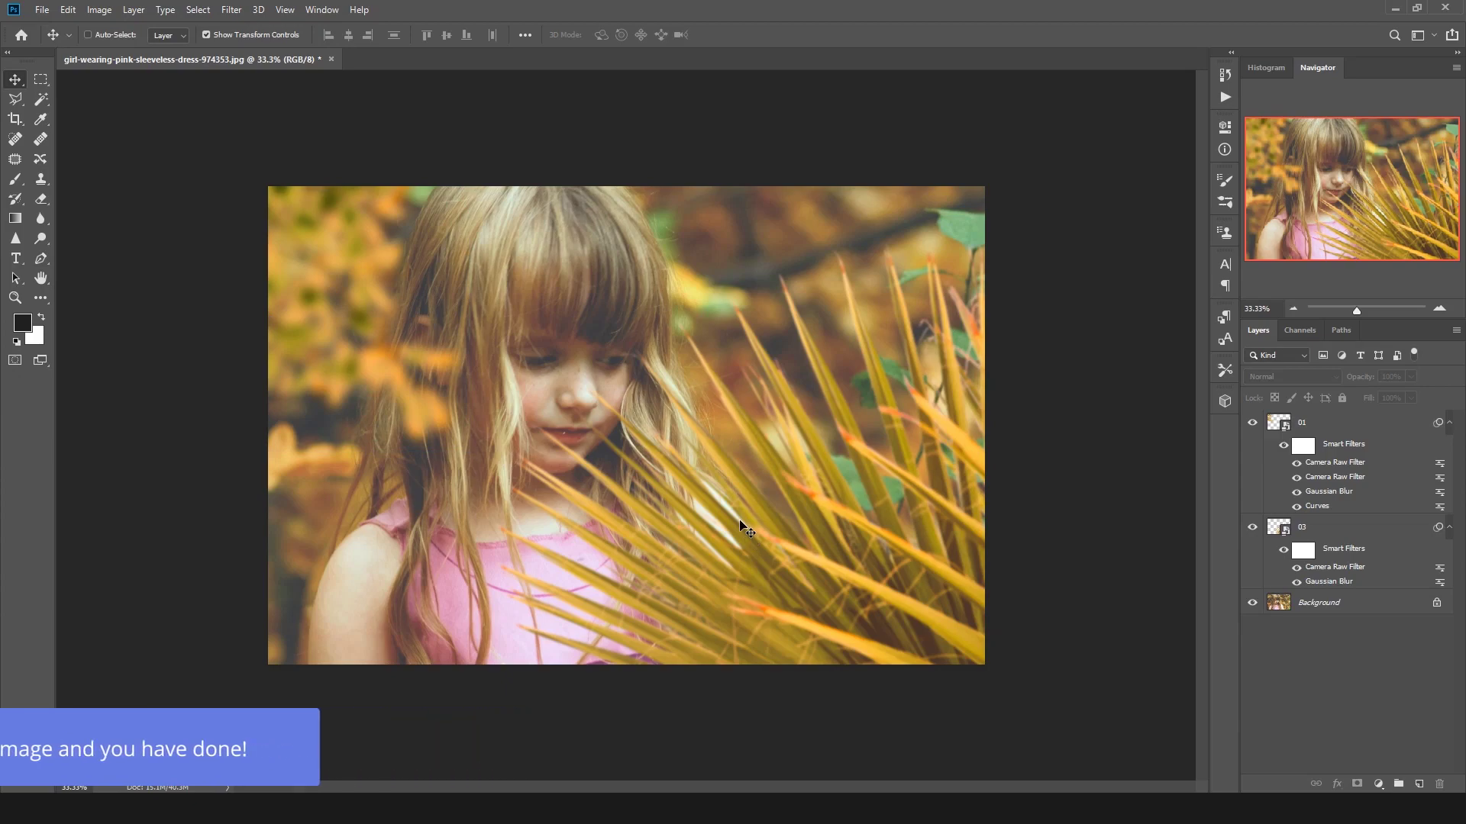